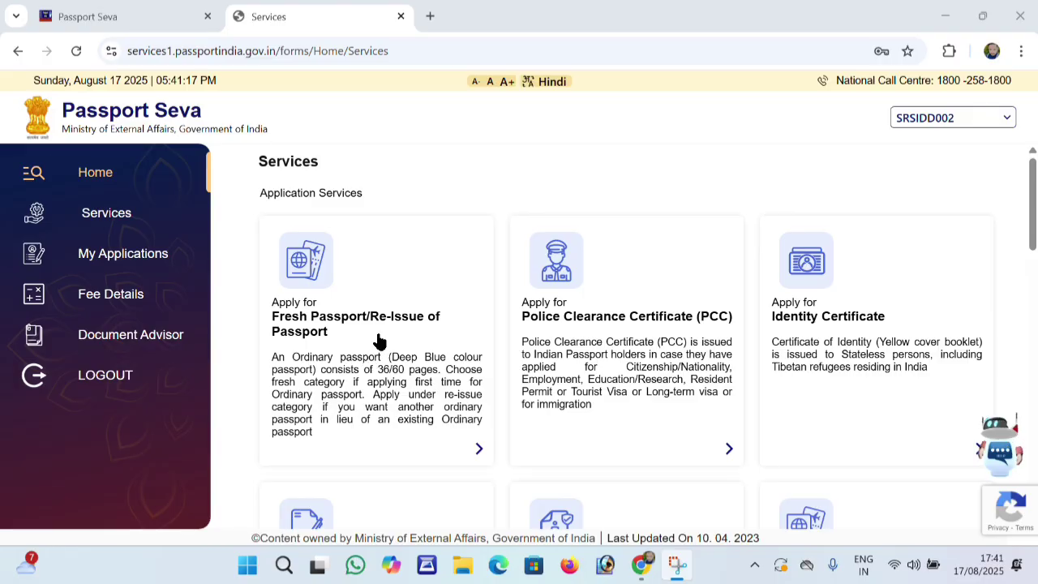
# Start a Fresh Passport/Re-Issue application, skipping pre-fill and office selection
pyautogui.click(378, 322)
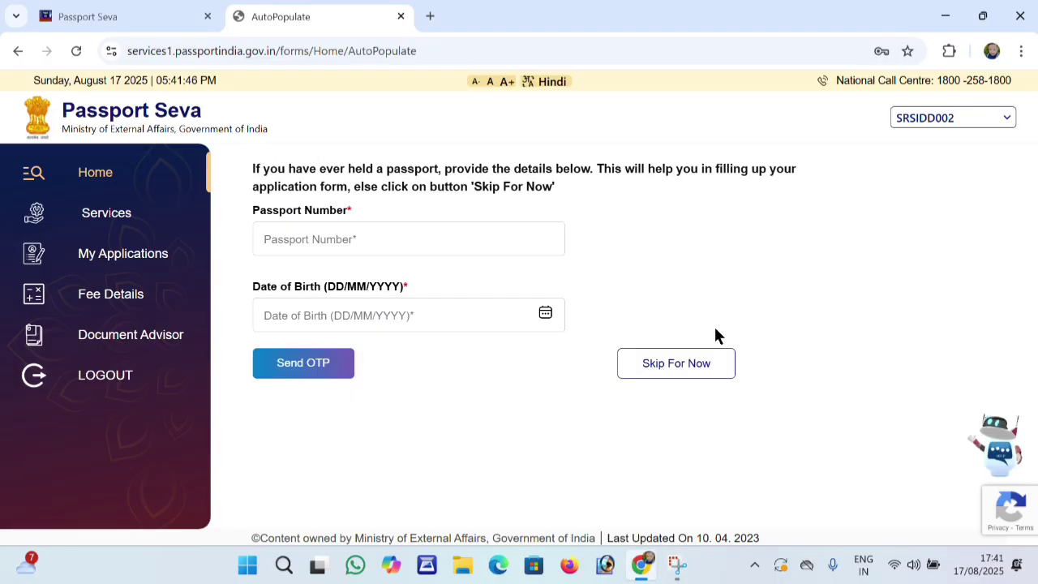
pyautogui.click(661, 374)
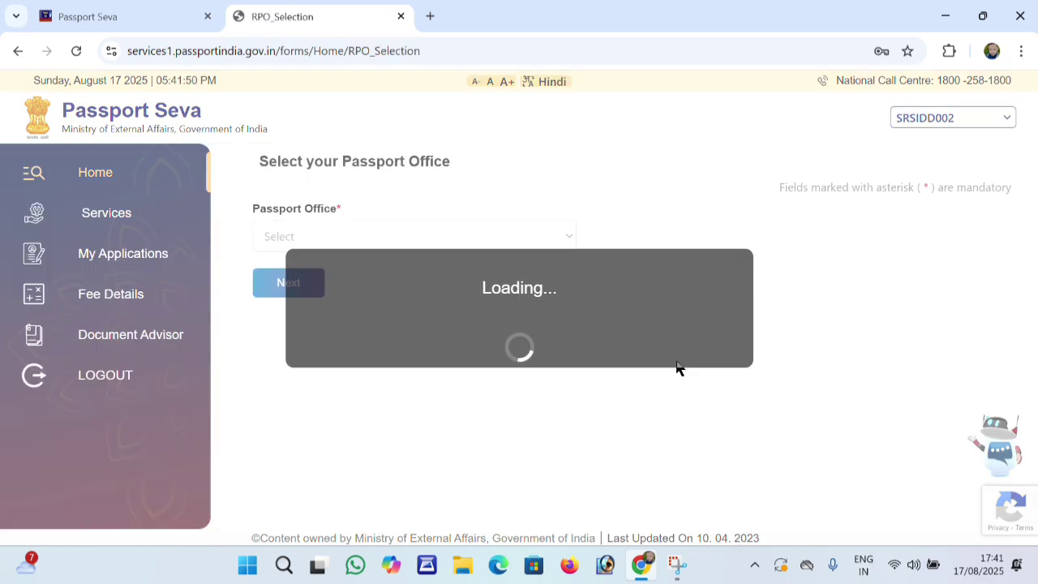
pyautogui.click(268, 289)
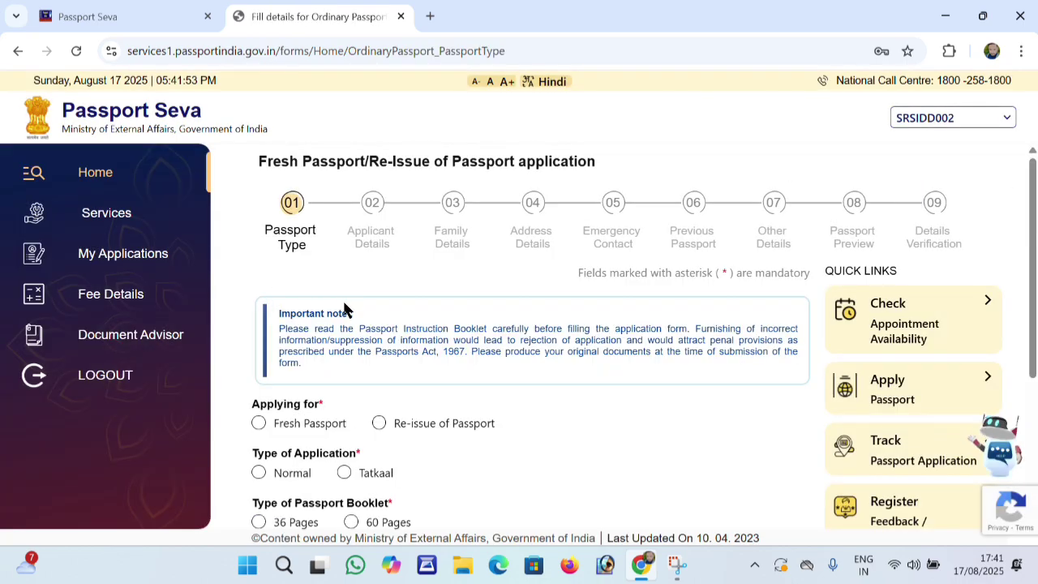
pyautogui.scroll(-1, 344, 305)
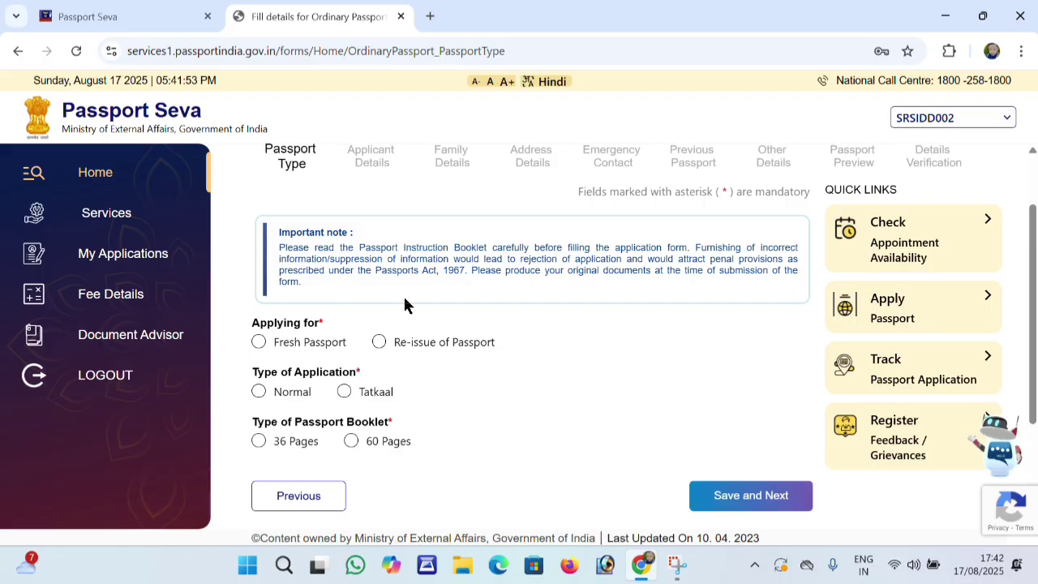
# Choose Fresh Passport, Normal scheme and a 36-page booklet, then save
pyautogui.click(259, 341)
pyautogui.scroll(-1, 270, 339)
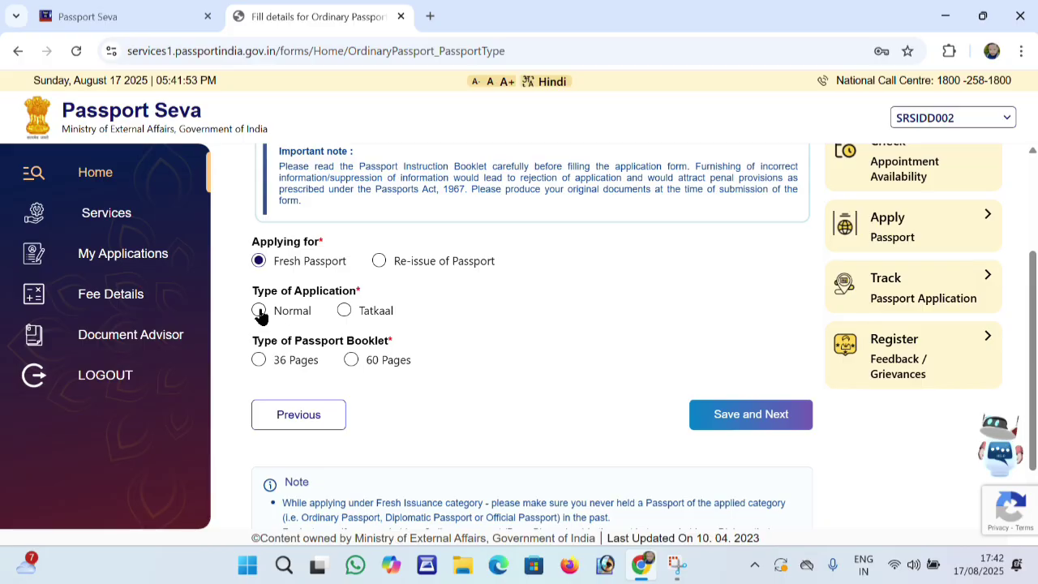
pyautogui.click(260, 311)
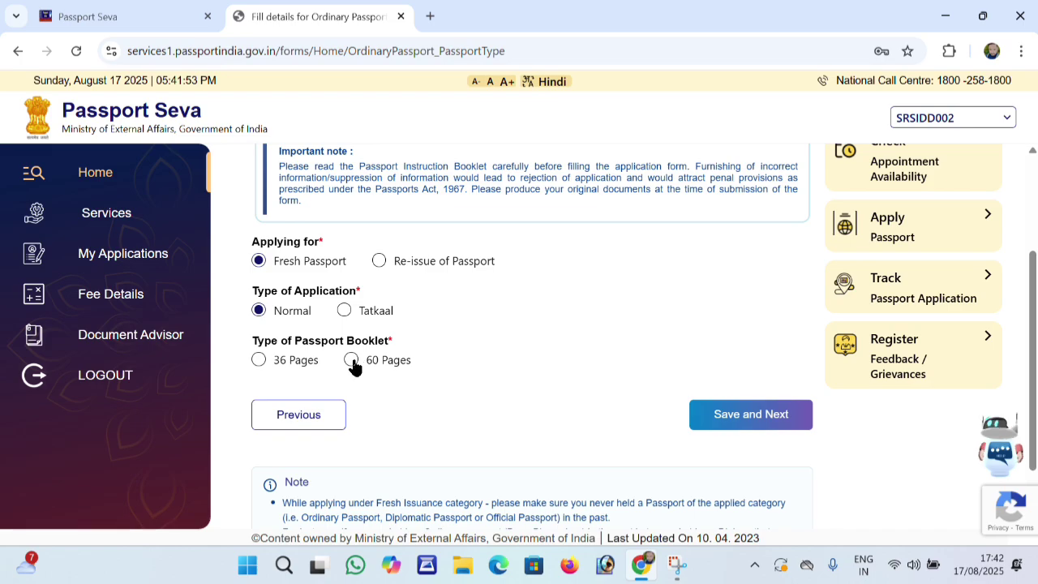
pyautogui.click(259, 360)
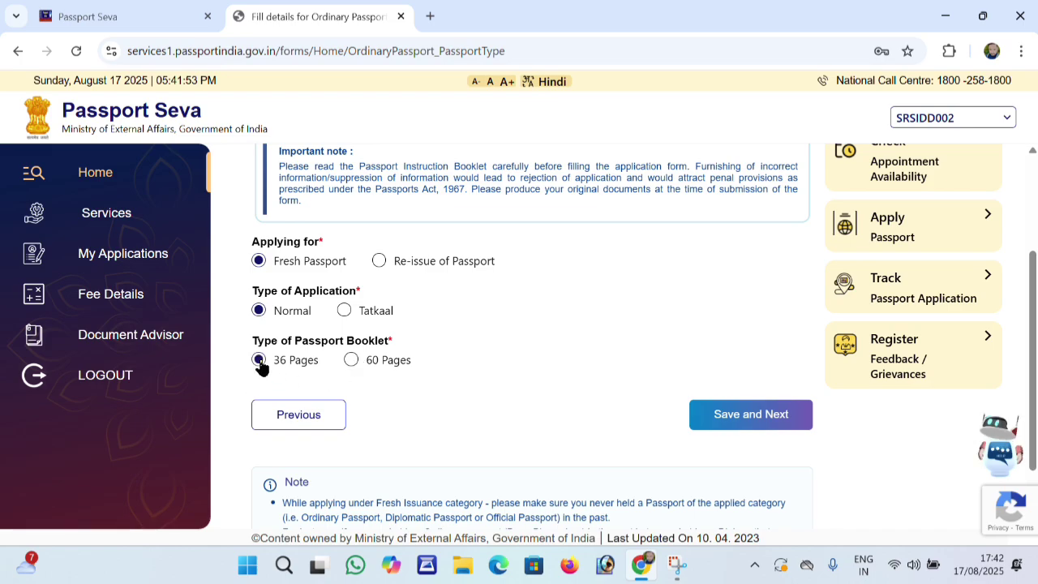
pyautogui.click(717, 427)
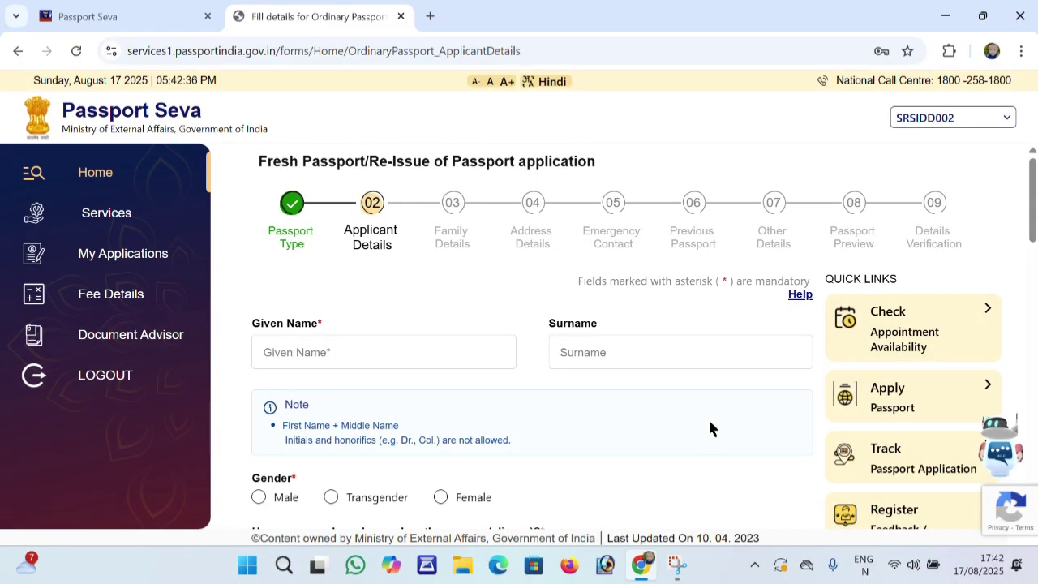
# Enter the applicant's given name in the Given Name field
pyautogui.scroll(-1, 580, 405)
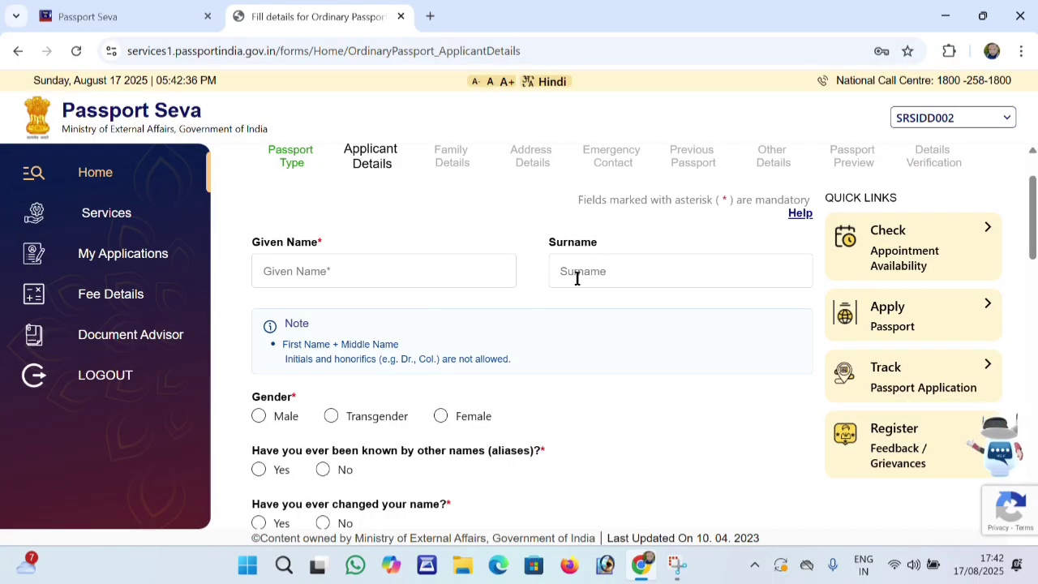
pyautogui.click(433, 268)
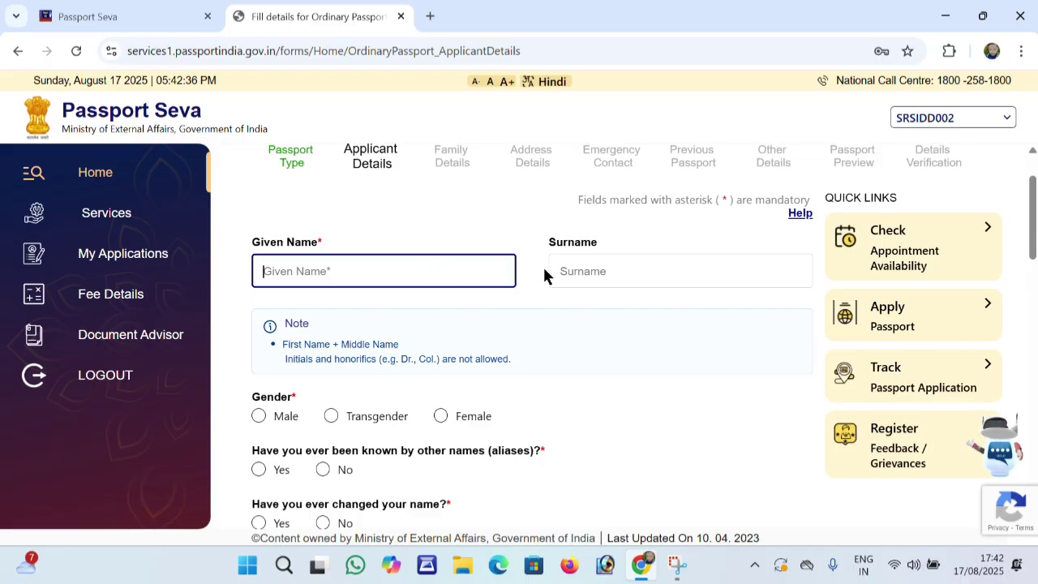
pyautogui.click(576, 273)
pyautogui.click(390, 278)
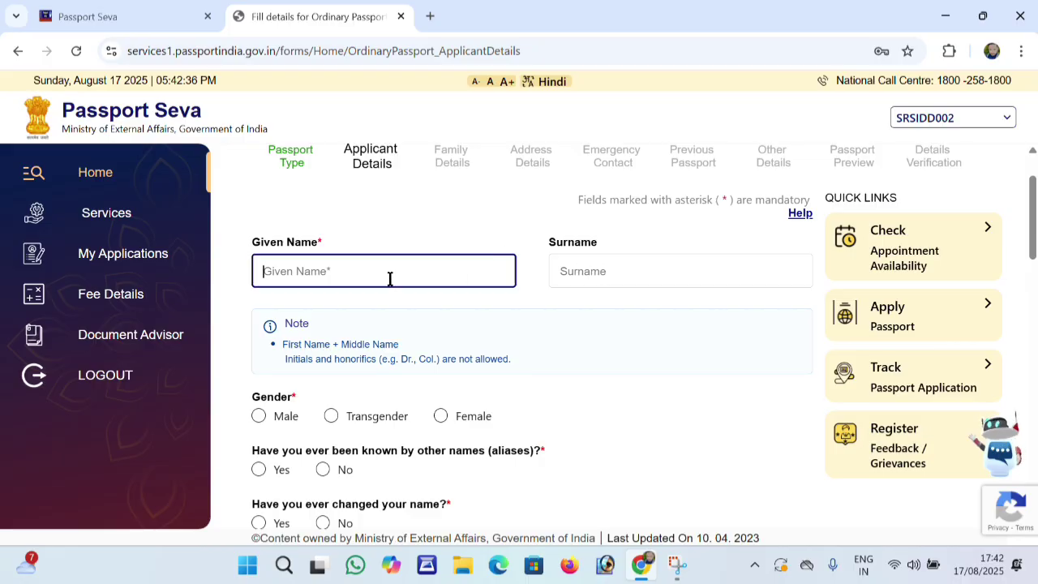
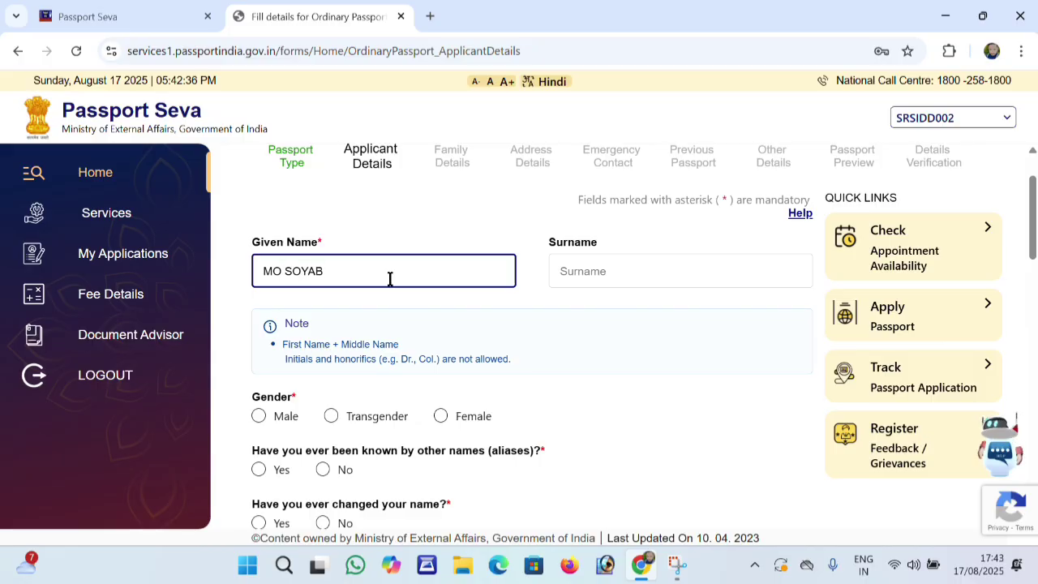
pyautogui.scroll(-1, 387, 278)
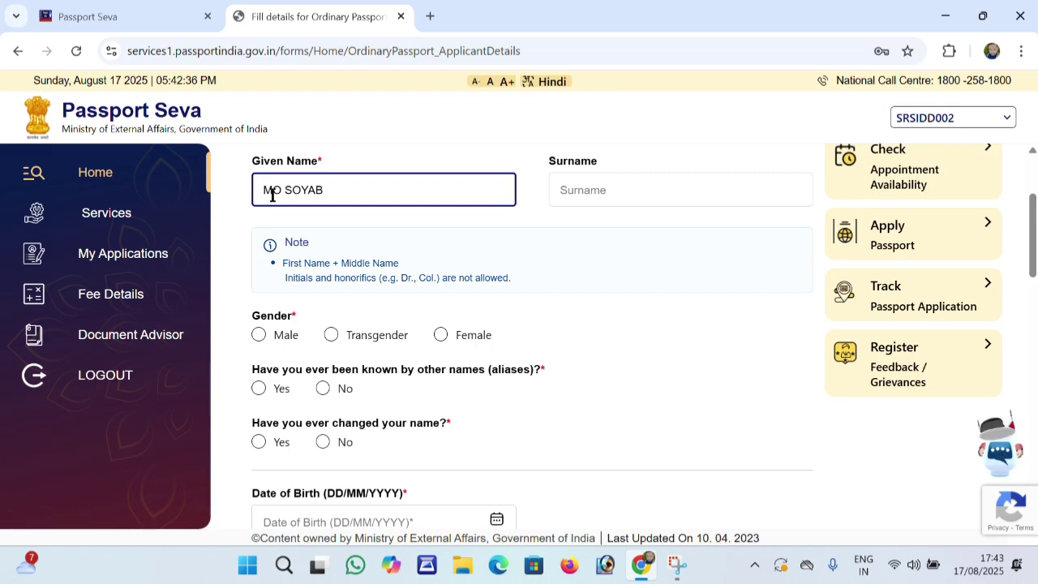
pyautogui.moveTo(262, 195); pyautogui.dragTo(292, 198)
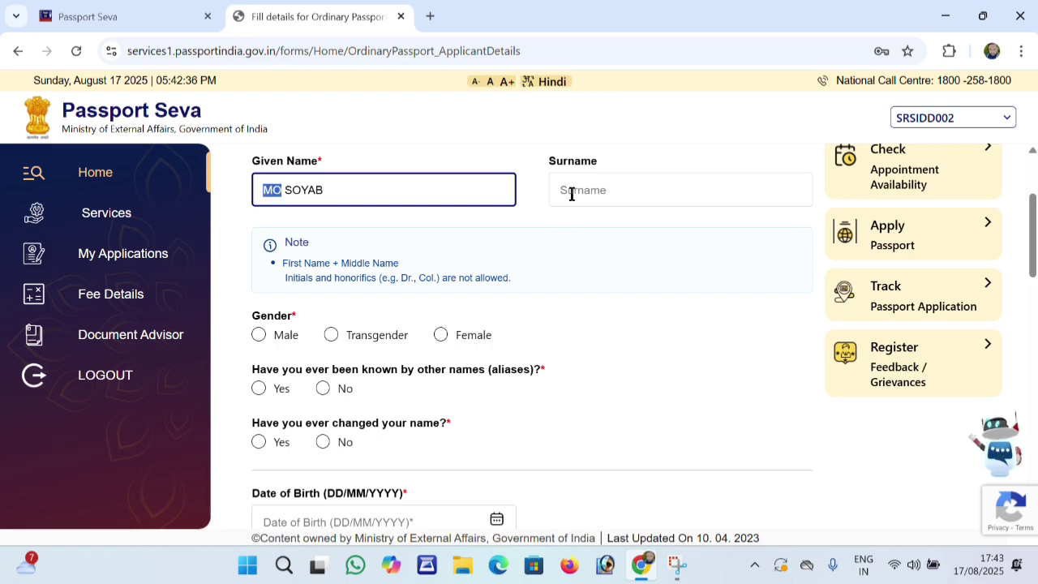
pyautogui.click(519, 287)
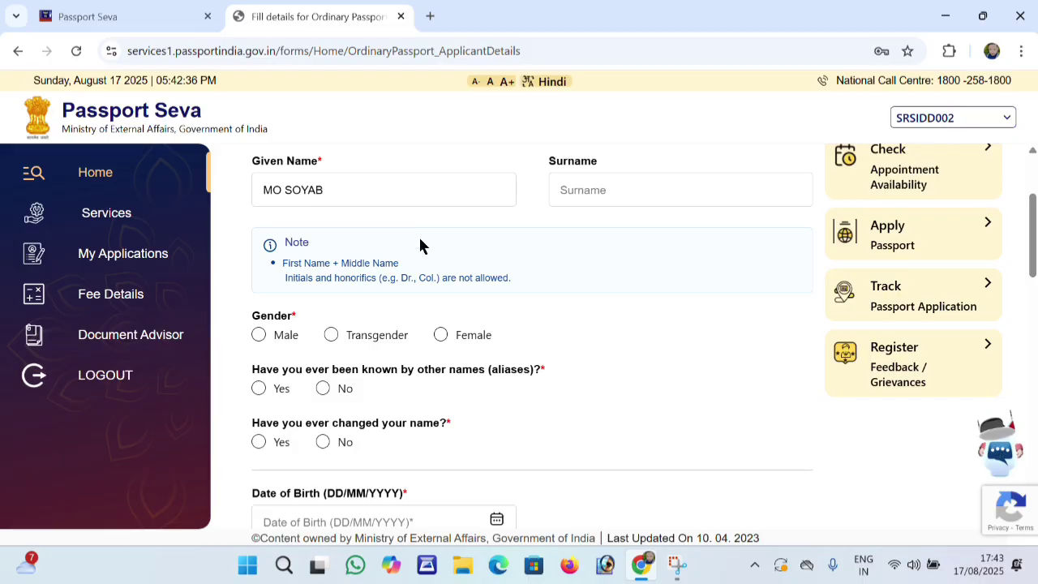
# Set gender to Male and answer No to aliases and name change
pyautogui.click(257, 339)
pyautogui.scroll(-1, 335, 417)
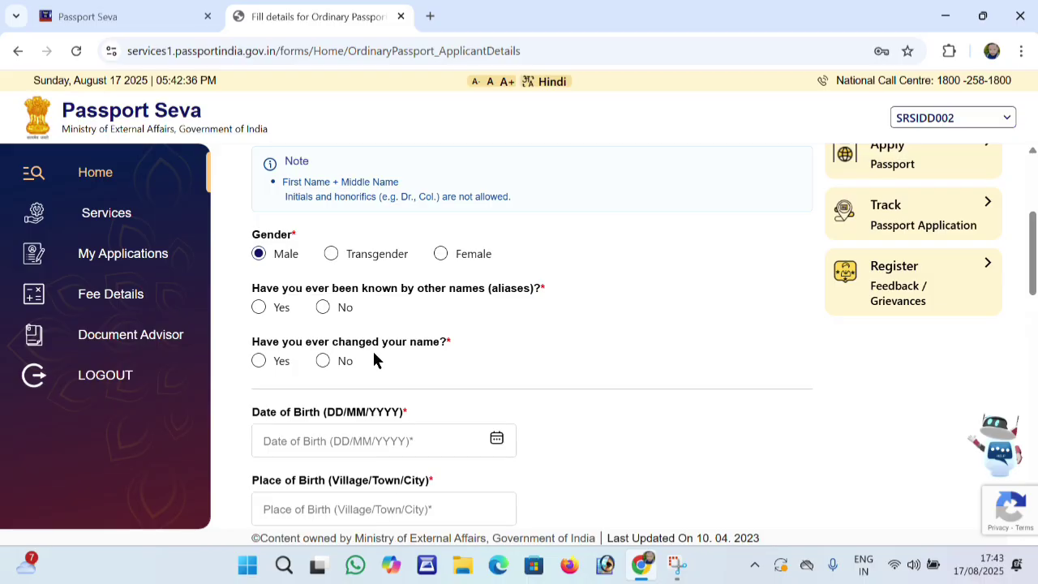
pyautogui.click(324, 311)
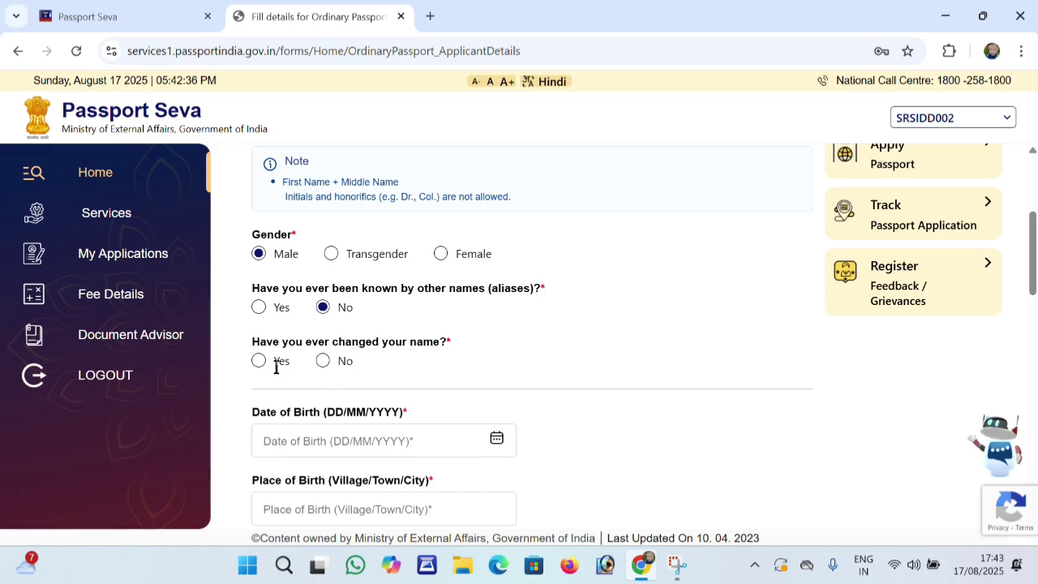
pyautogui.click(321, 363)
# Enter 10/10/1999 as the date of birth
pyautogui.scroll(-1, 300, 371)
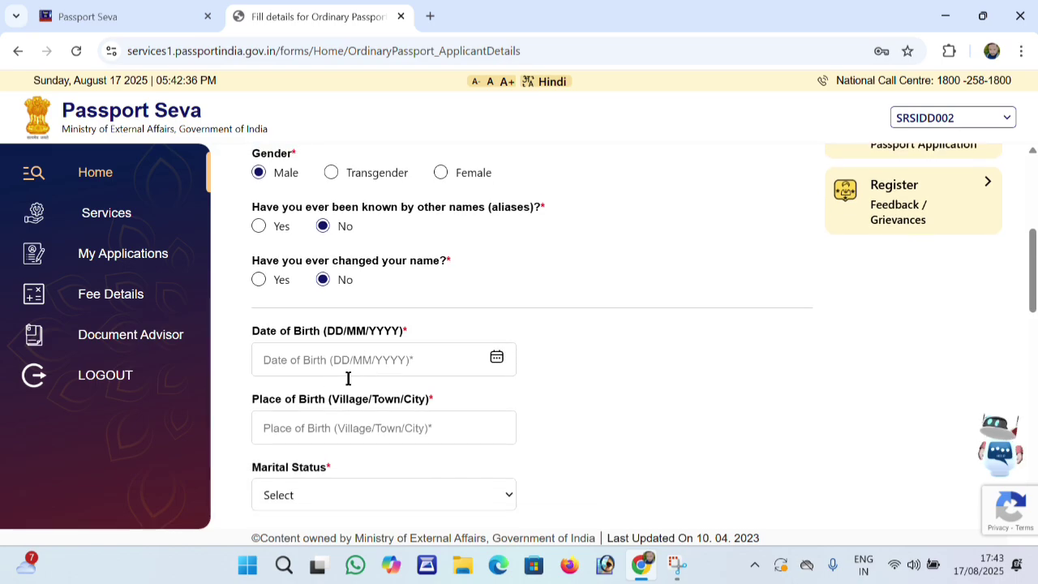
pyautogui.click(301, 356)
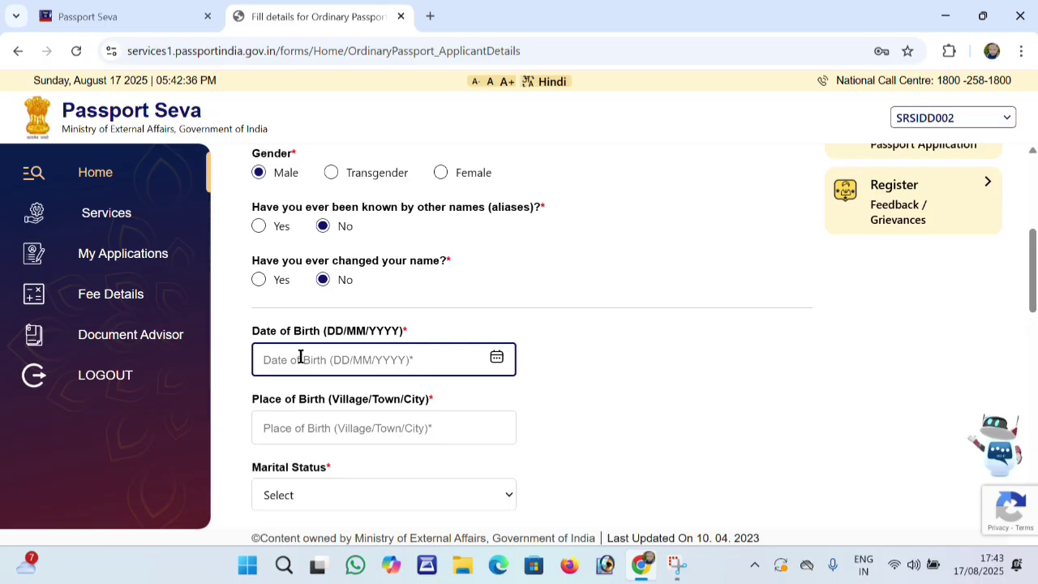
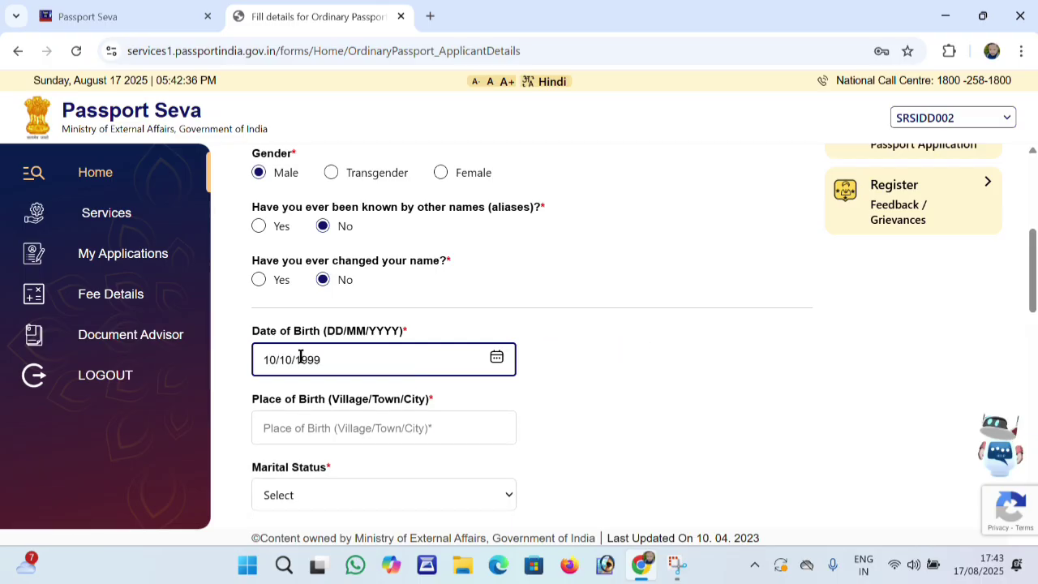
pyautogui.click(642, 412)
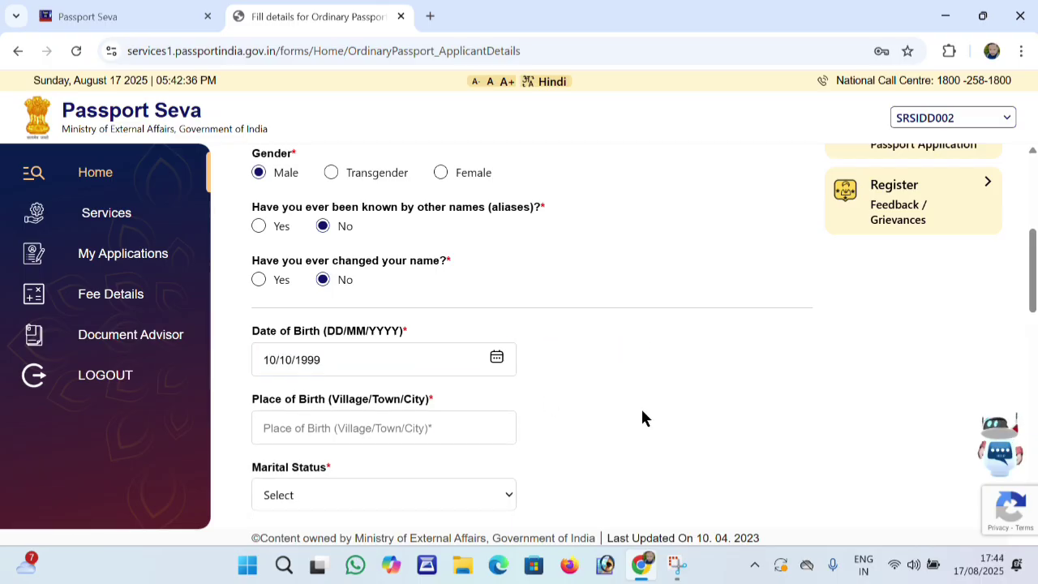
# Enter SIDHAULI as the place of birth
pyautogui.click(318, 430)
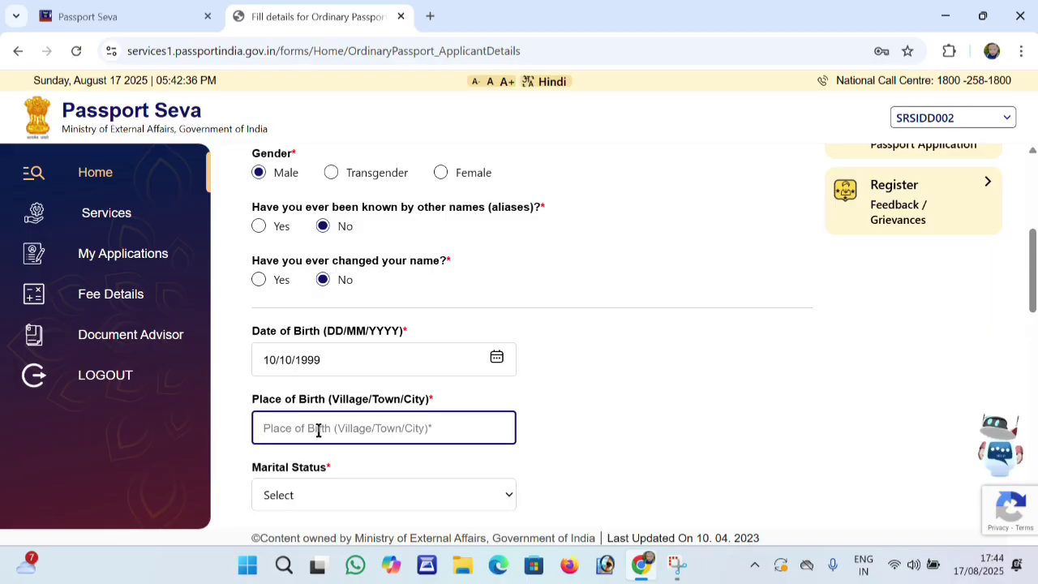
pyautogui.write('Sl')
pyautogui.write('D')
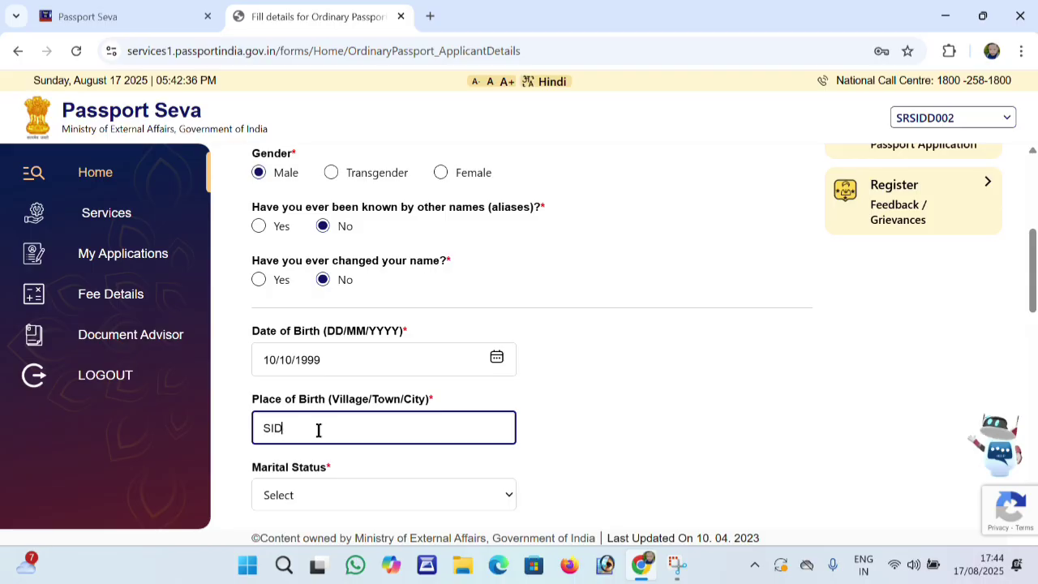
pyautogui.write('HA')
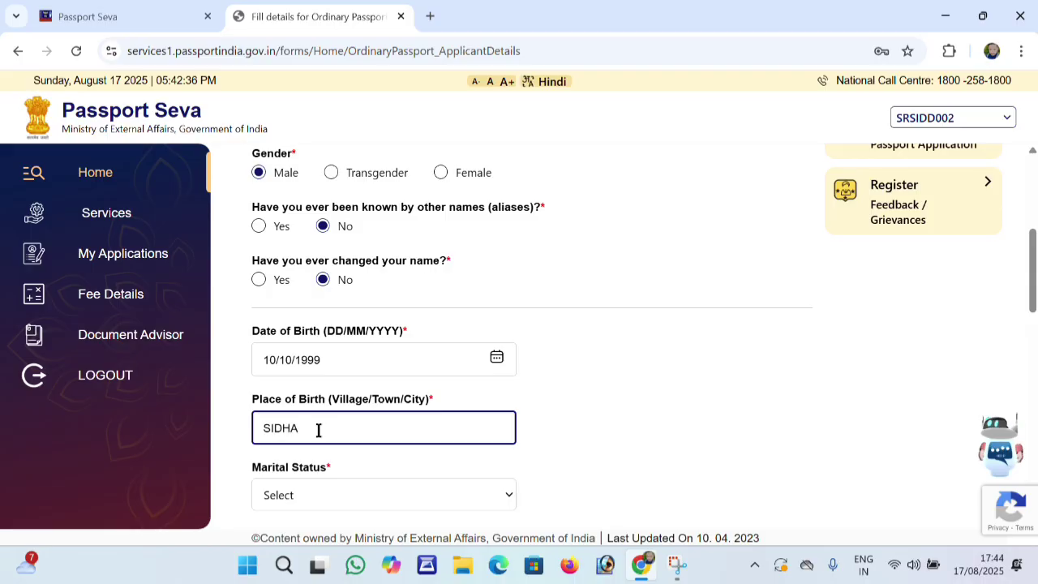
pyautogui.write('ULI')
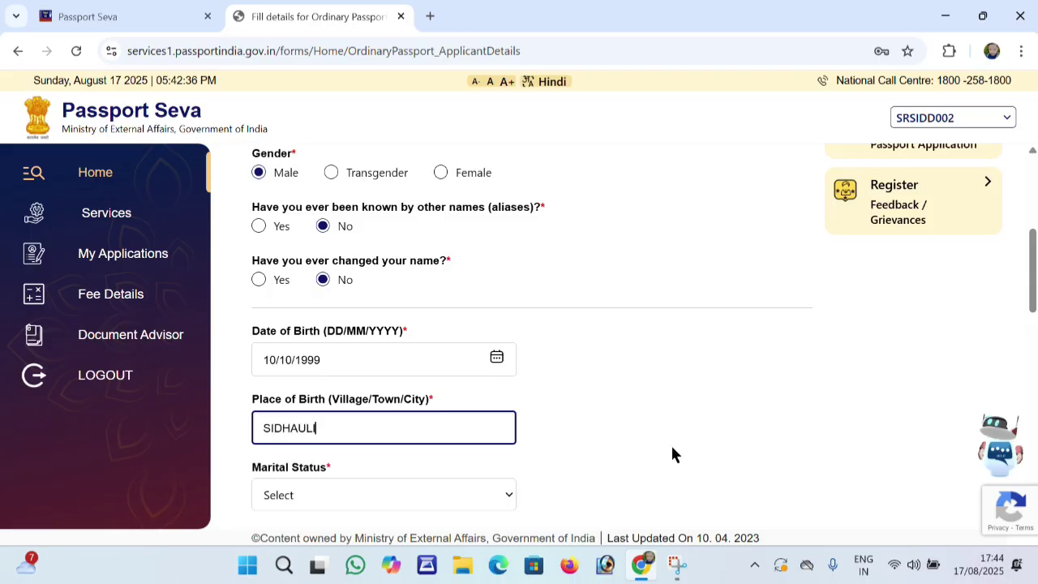
pyautogui.click(673, 455)
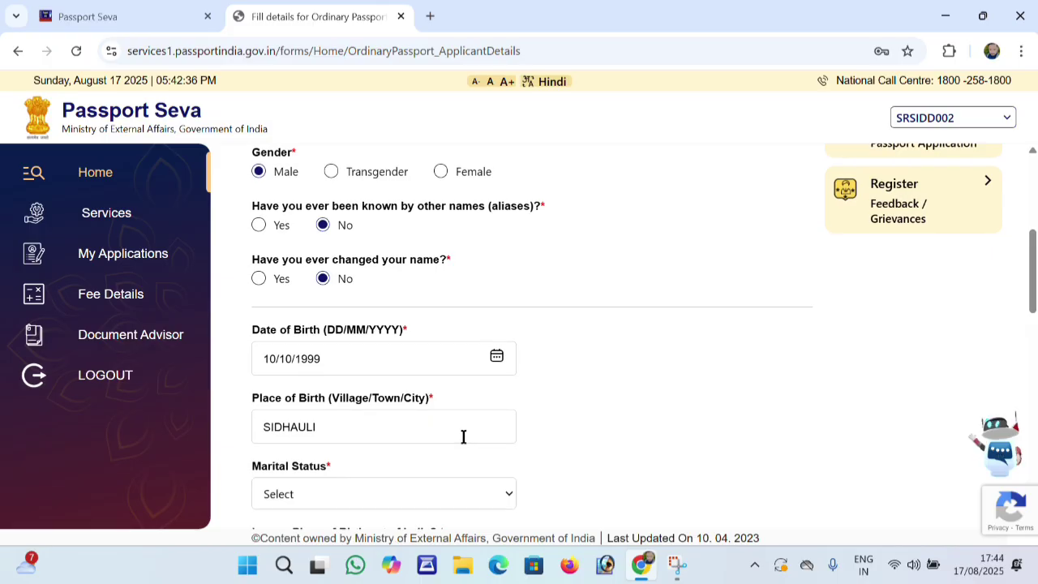
pyautogui.scroll(-3, 461, 434)
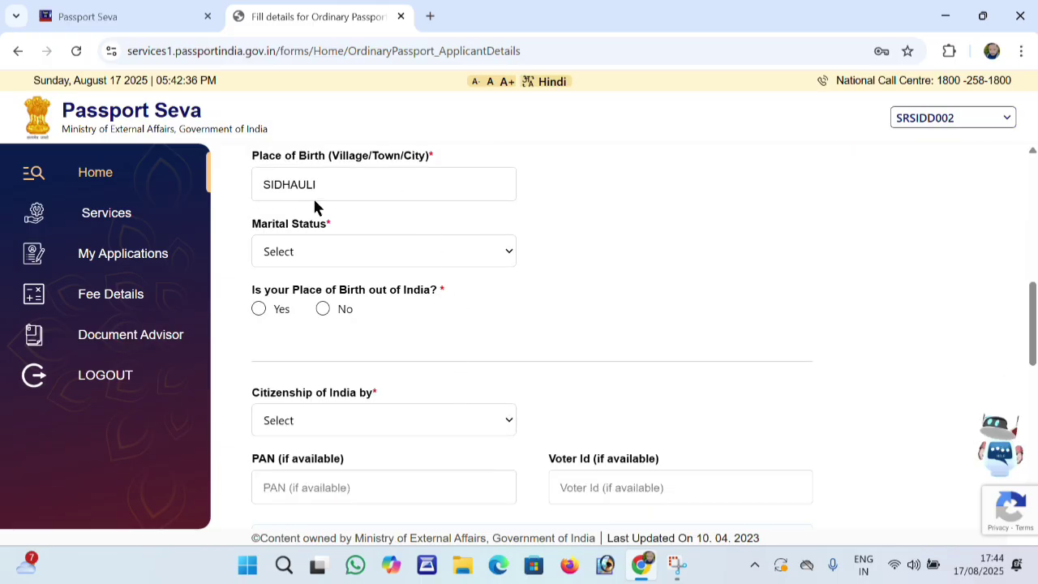
# Set marital status to Married and answer No to birth outside India
pyautogui.click(331, 251)
pyautogui.click(434, 30)
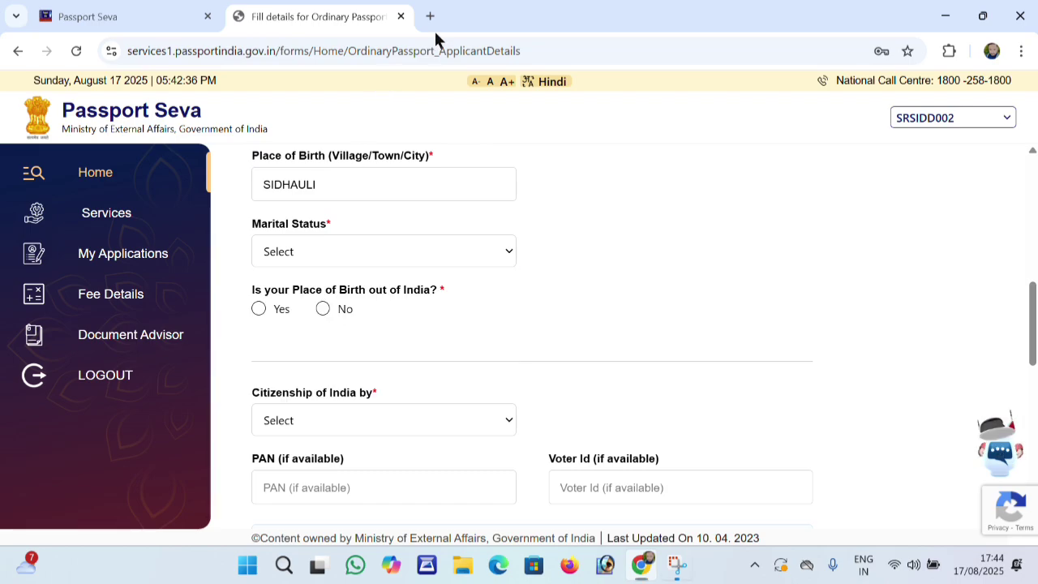
pyautogui.click(397, 258)
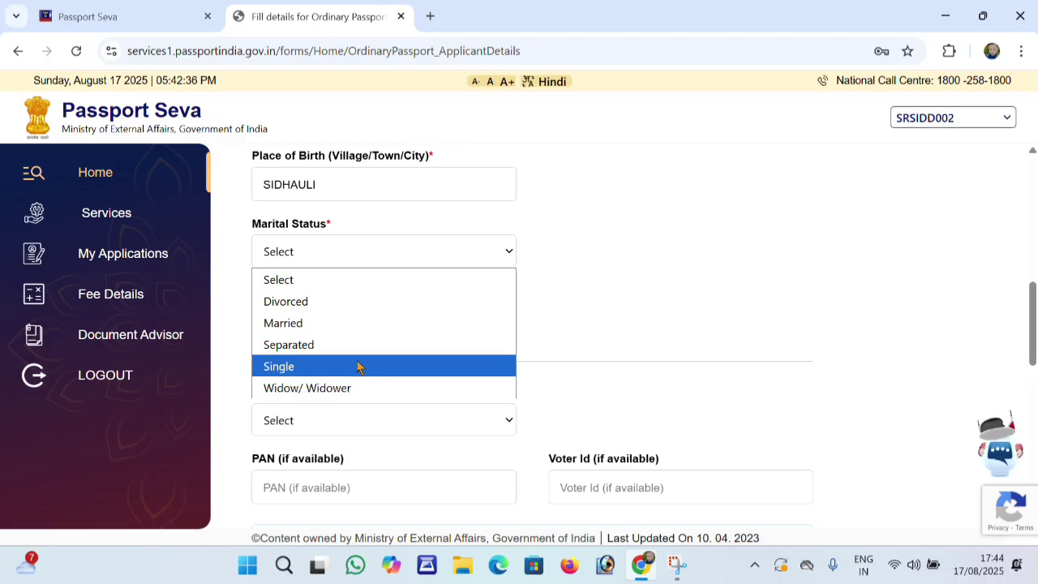
pyautogui.click(365, 325)
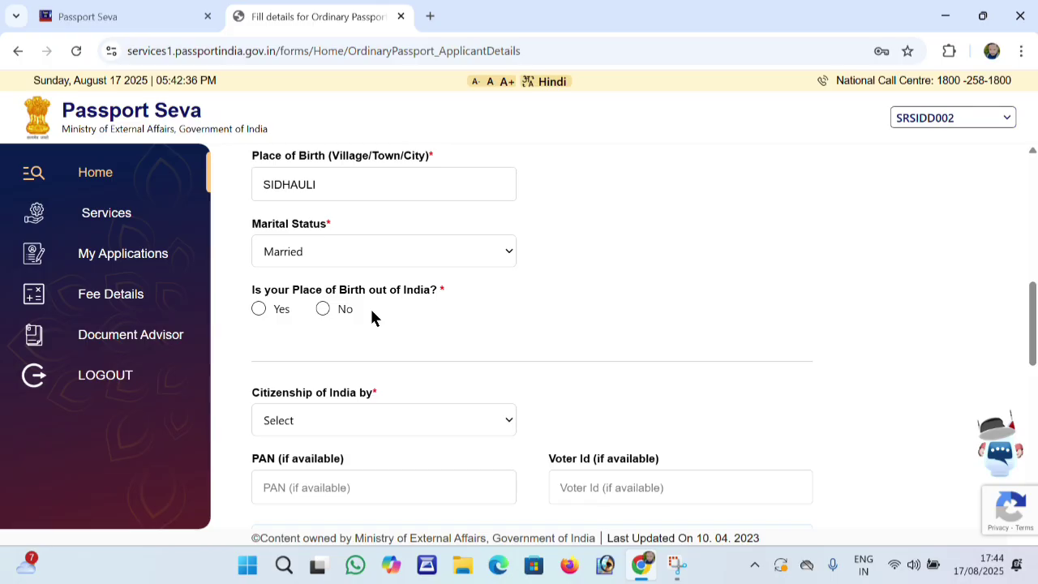
pyautogui.click(323, 309)
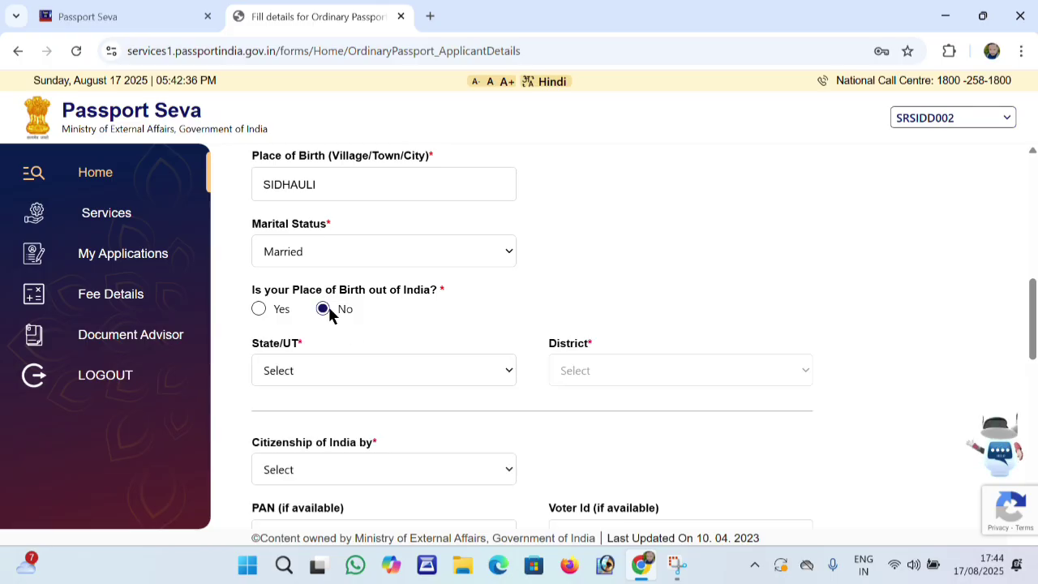
# Select Uttar Pradesh as birth state and Sitapur as district
pyautogui.click(454, 371)
pyautogui.press('s')
pyautogui.press('s')
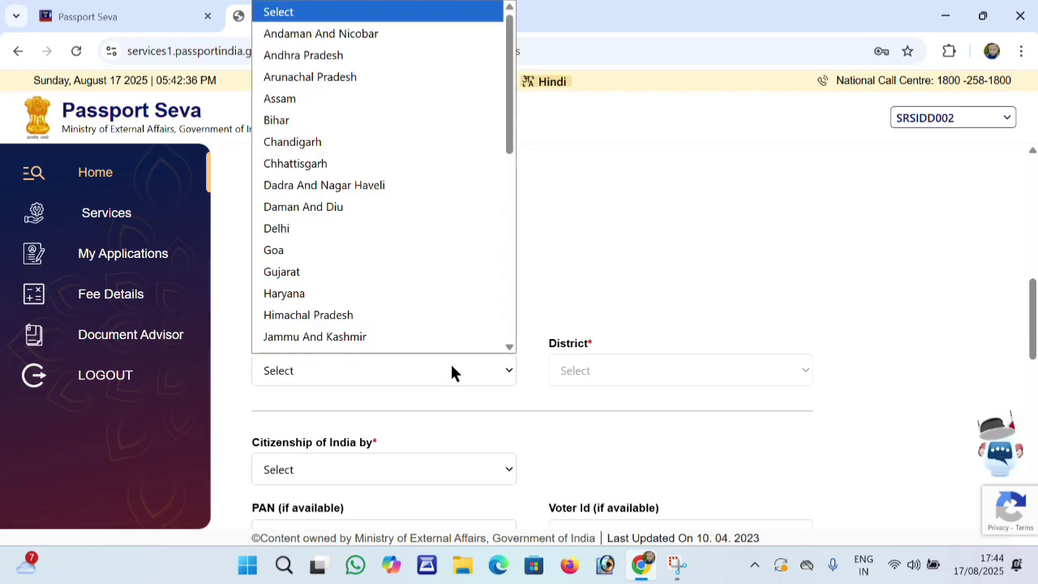
pyautogui.press('s')
pyautogui.press('s')
pyautogui.click(604, 263)
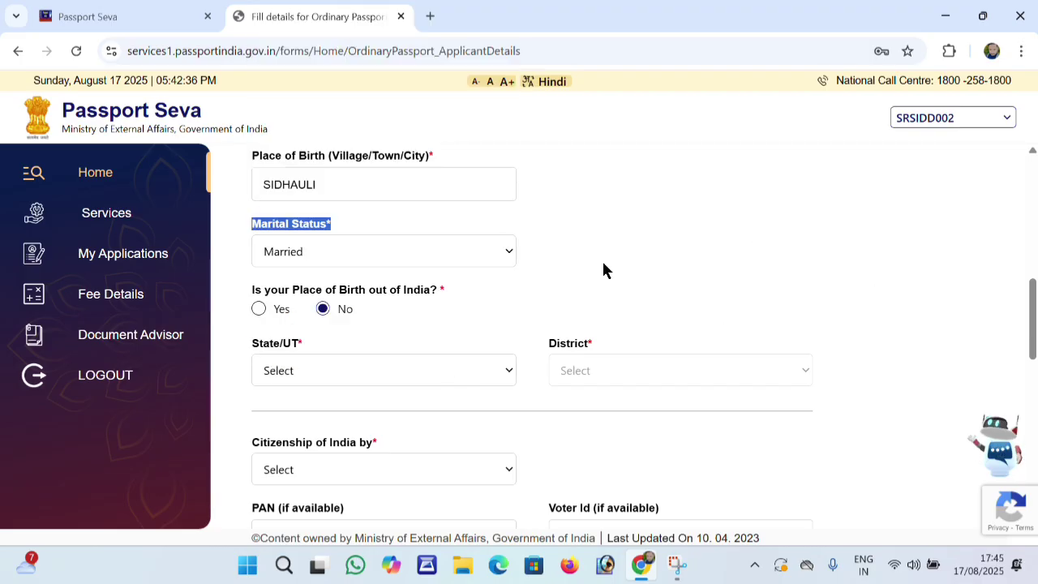
pyautogui.click(358, 379)
pyautogui.press('u')
pyautogui.press('Return')
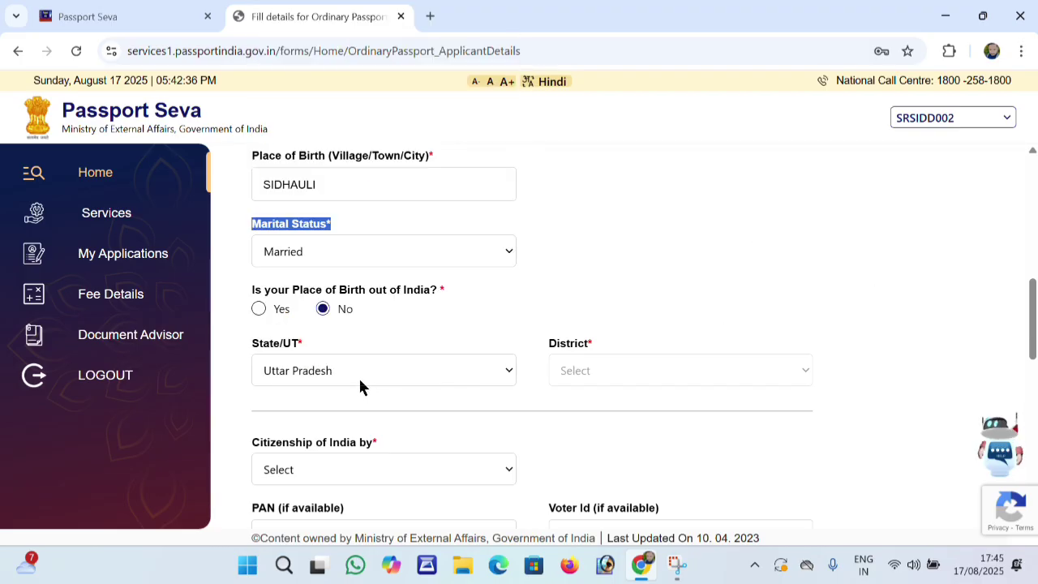
pyautogui.click(566, 377)
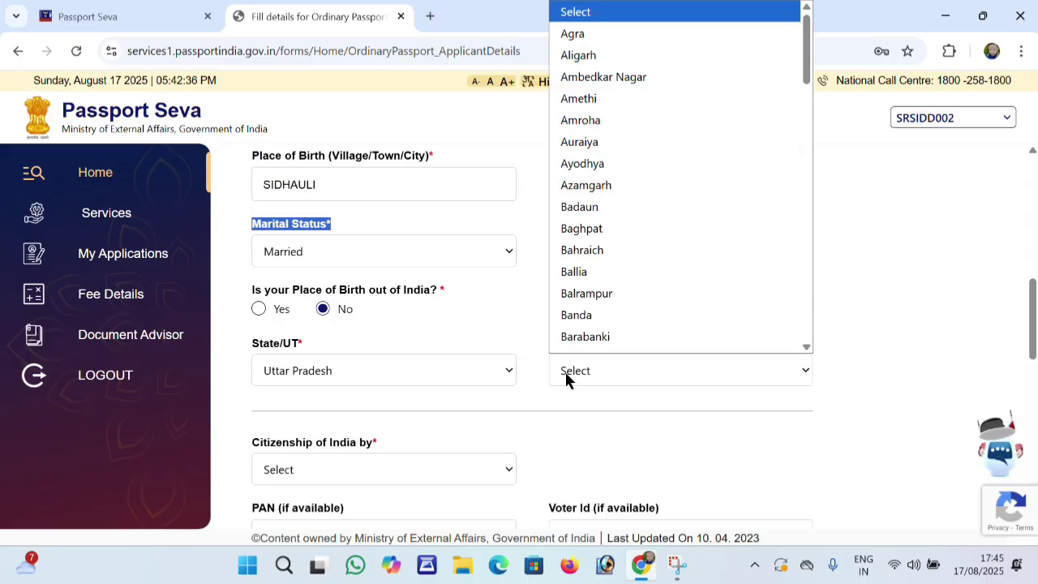
pyautogui.press('s')
pyautogui.press('s')
pyautogui.press('s')
pyautogui.press('s')
pyautogui.press('s')
pyautogui.press('s')
pyautogui.press('s')
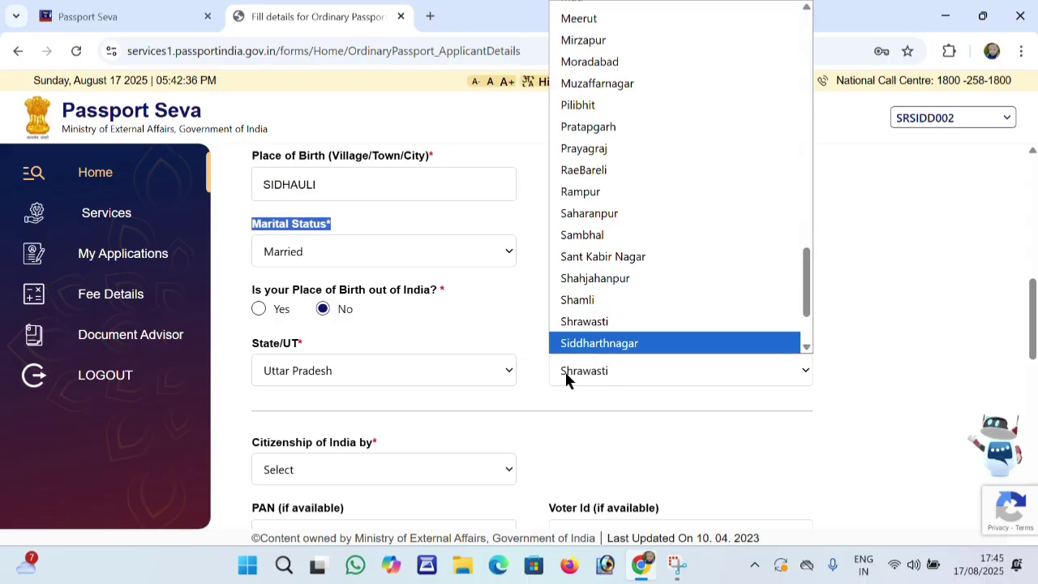
pyautogui.press('s')
pyautogui.press('s')
pyautogui.press('Up')
pyautogui.press('Return')
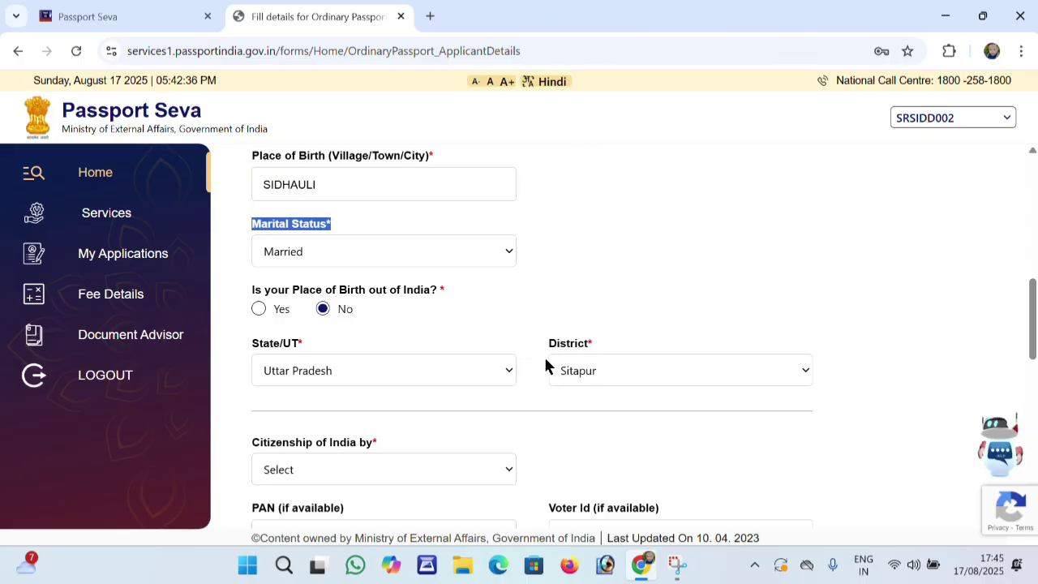
pyautogui.scroll(-2, 510, 357)
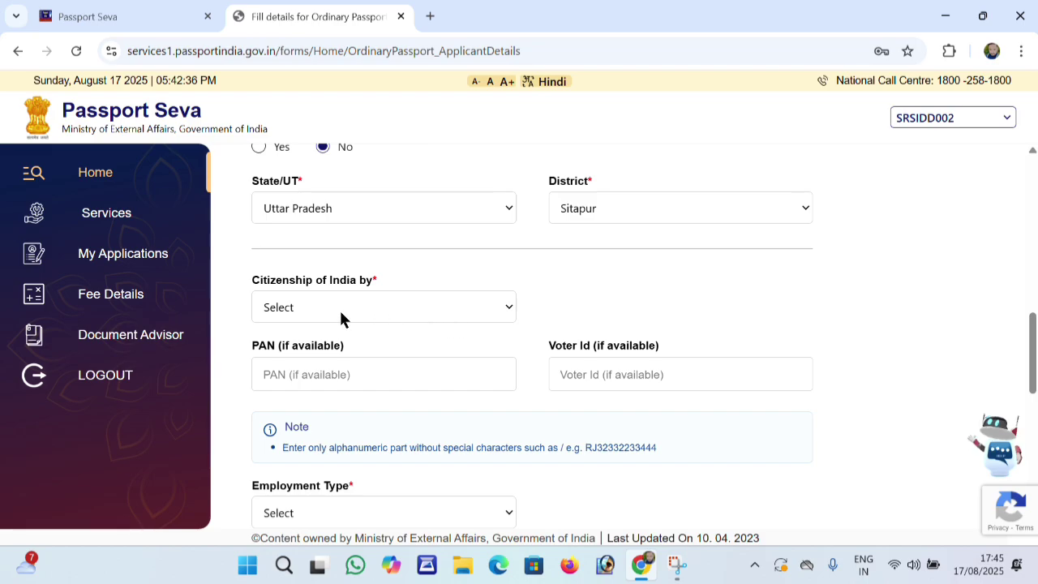
# Set the basis of citizenship to Birth
pyautogui.click(368, 307)
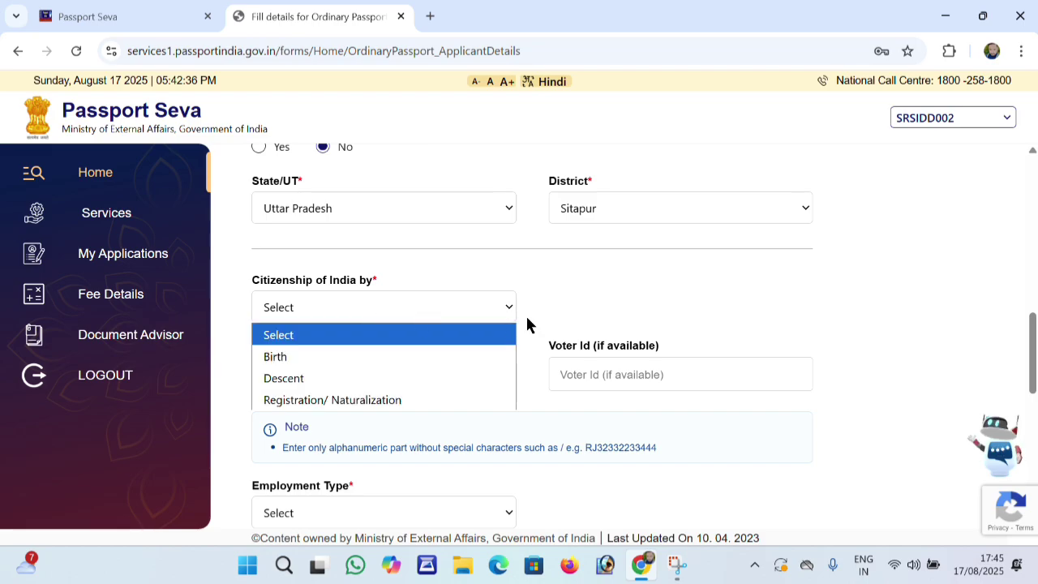
pyautogui.click(406, 365)
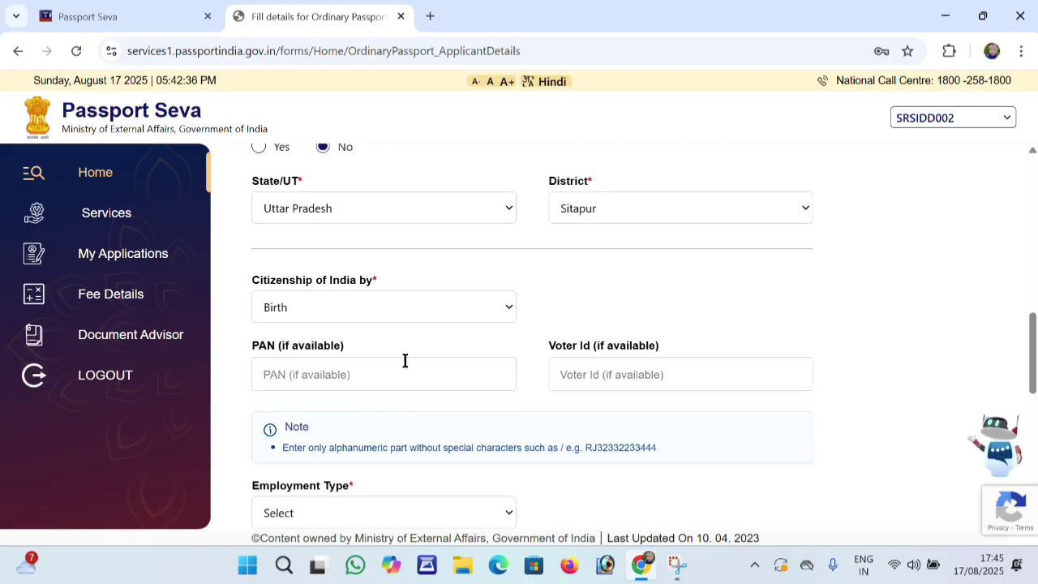
pyautogui.click(385, 324)
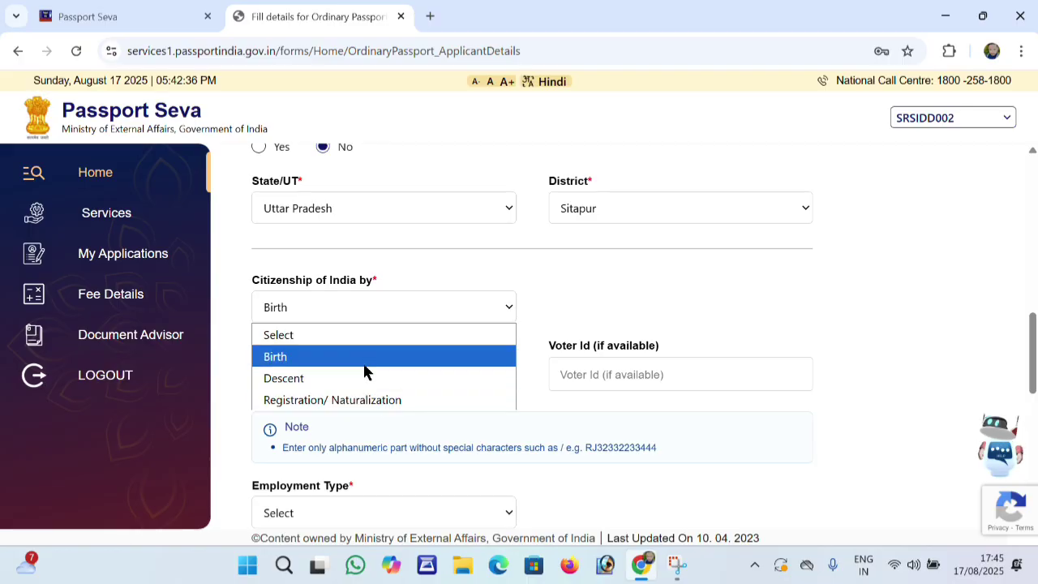
pyautogui.click(364, 369)
pyautogui.click(364, 374)
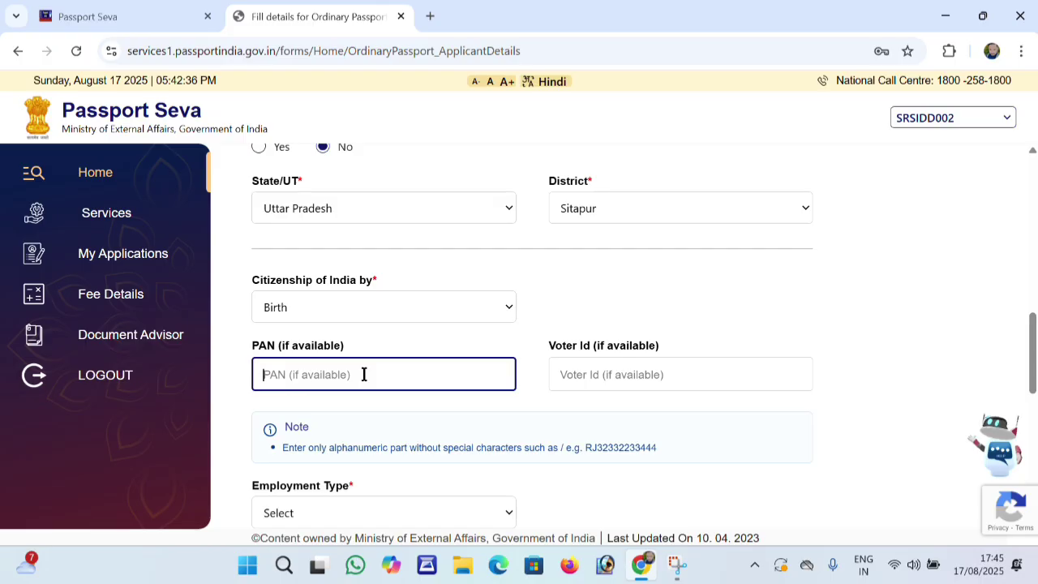
# Set employment type to Self Employed
pyautogui.scroll(-2, 364, 374)
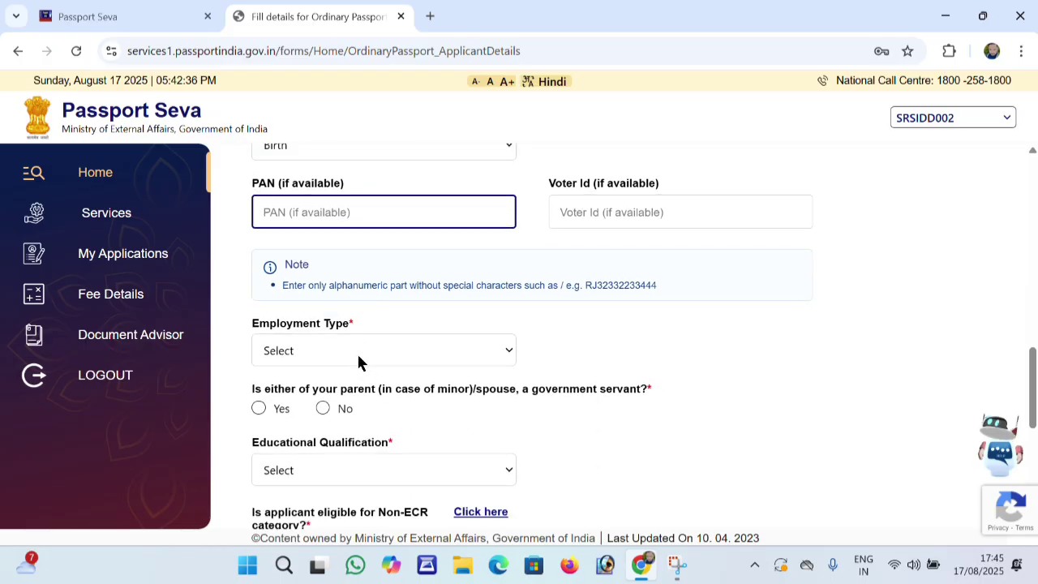
pyautogui.click(310, 348)
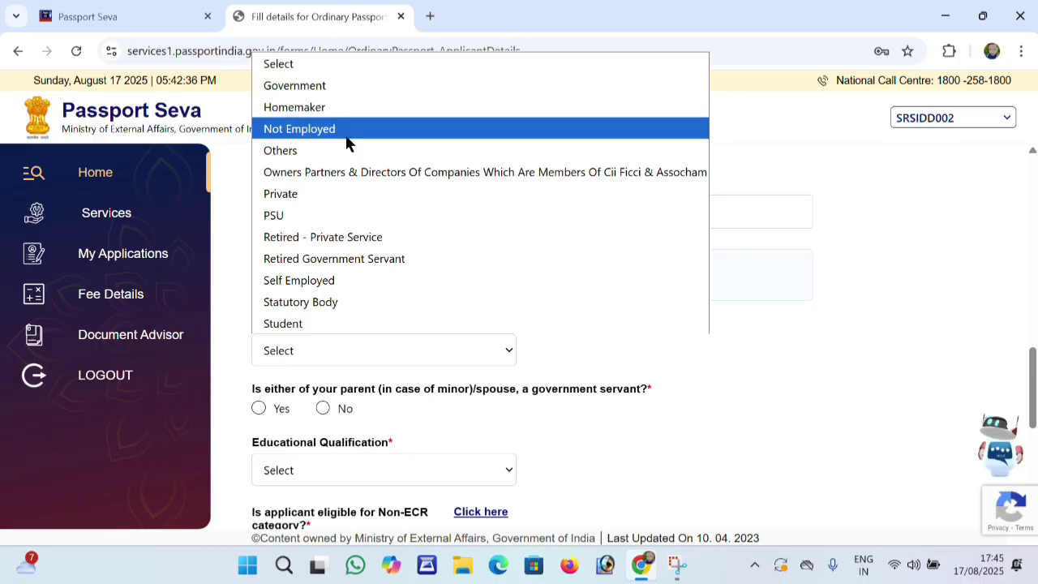
pyautogui.click(343, 280)
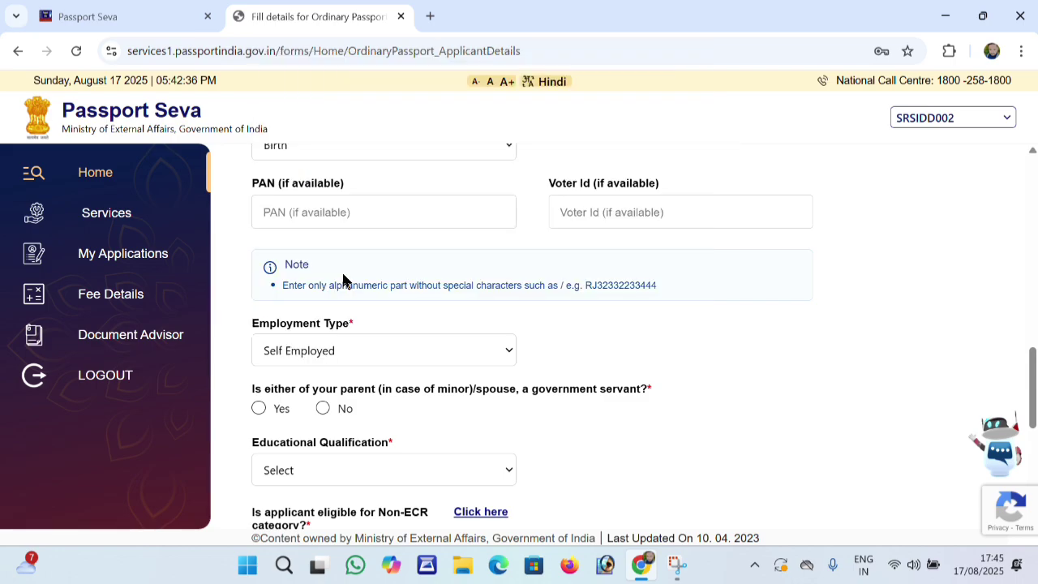
pyautogui.scroll(-1, 341, 378)
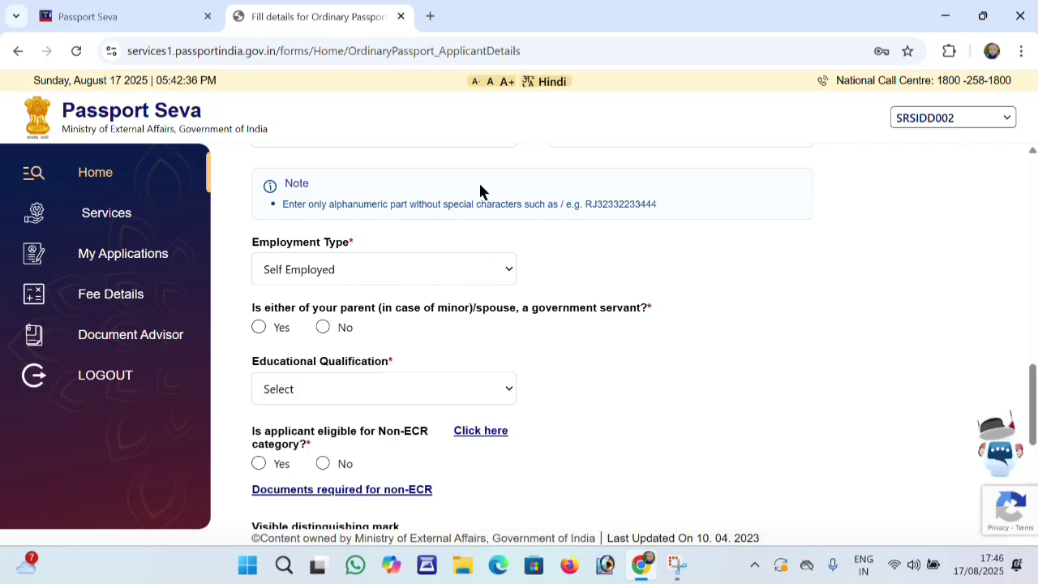
# Answer No to government-servant parent/spouse and choose 10th Pass And Above education
pyautogui.click(323, 327)
pyautogui.click(347, 388)
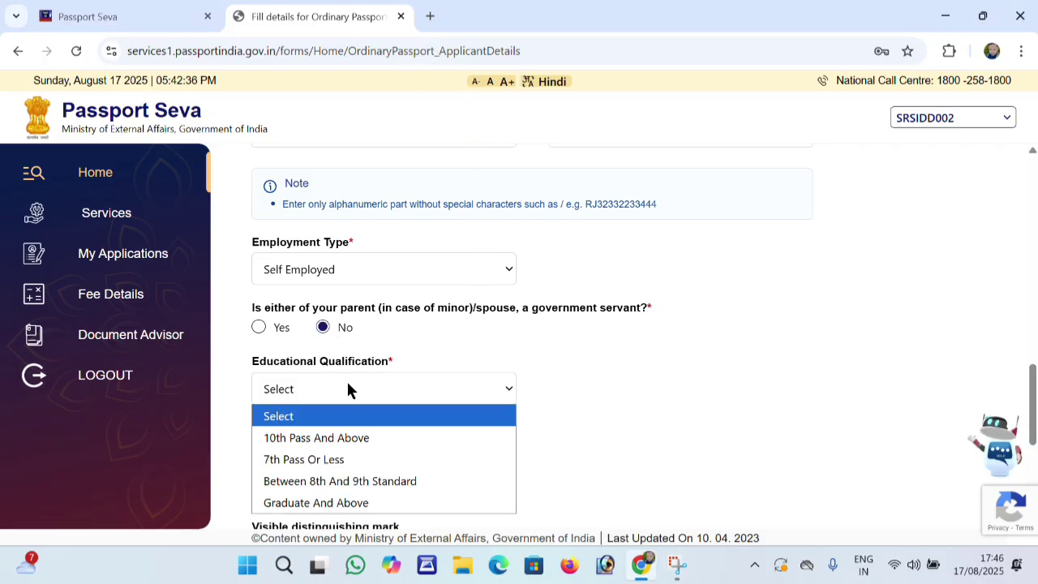
pyautogui.click(357, 442)
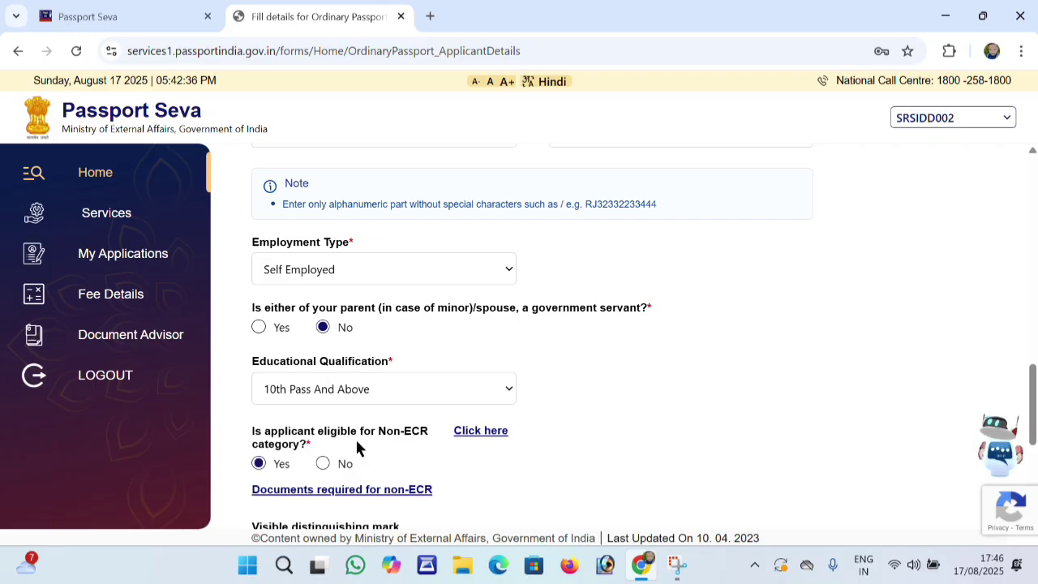
pyautogui.scroll(-2, 393, 426)
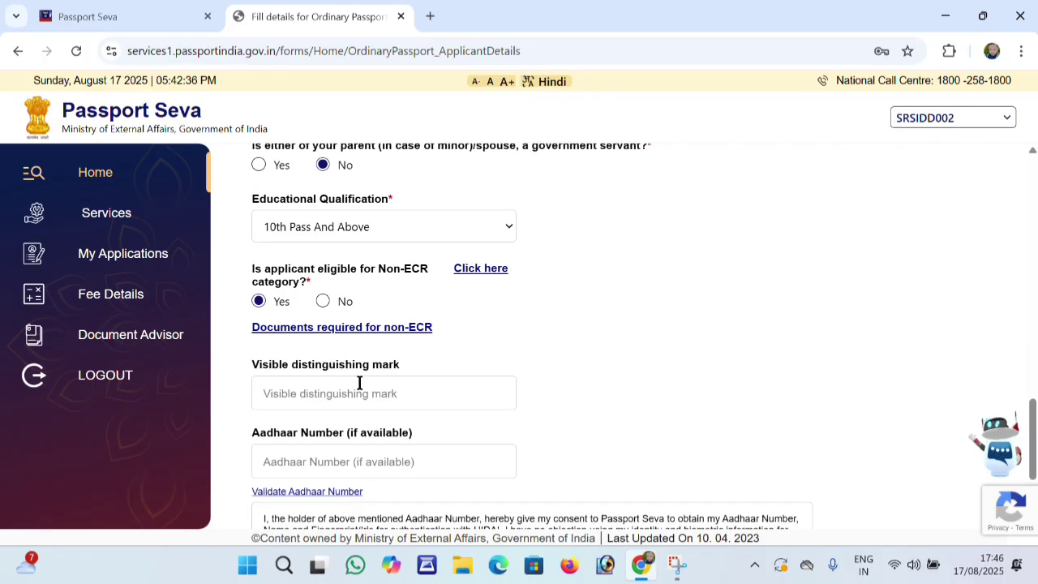
pyautogui.scroll(-2, 359, 382)
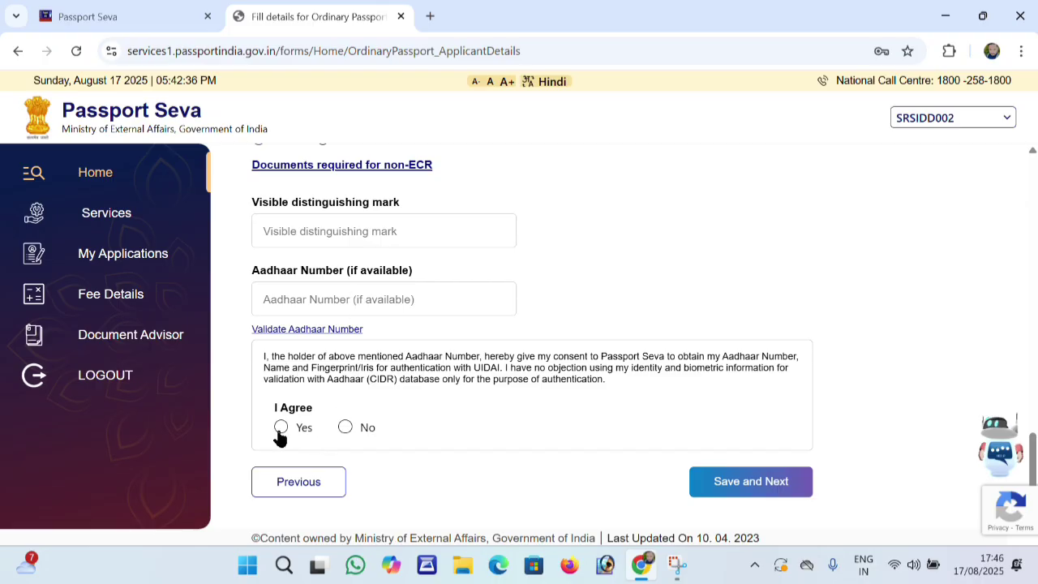
# Enter the Aadhaar number, agree to the consent statement, and save the applicant details
pyautogui.click(366, 301)
pyautogui.write('544')
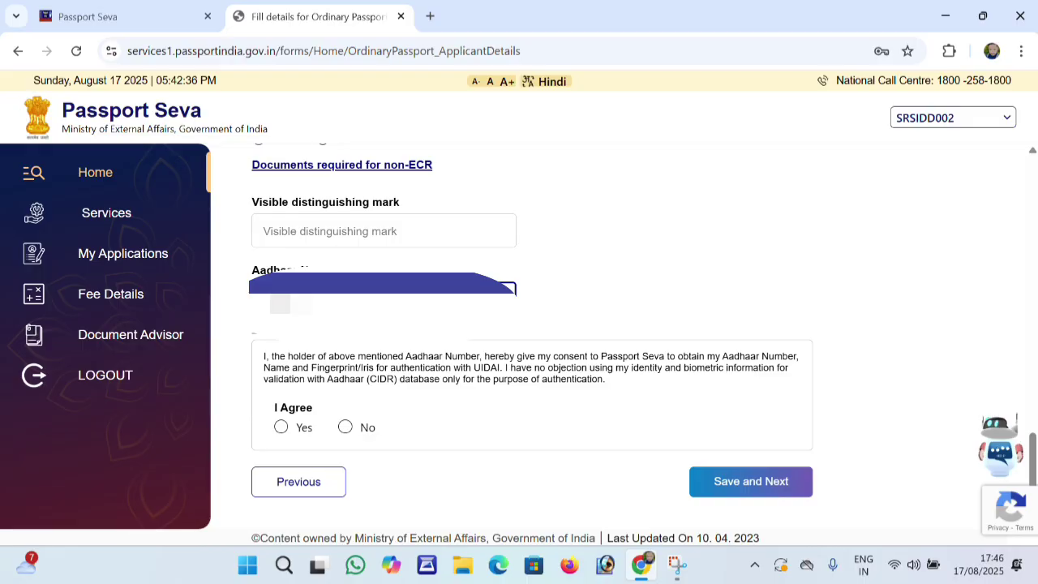
pyautogui.moveTo(514, 367); pyautogui.dragTo(512, 380)
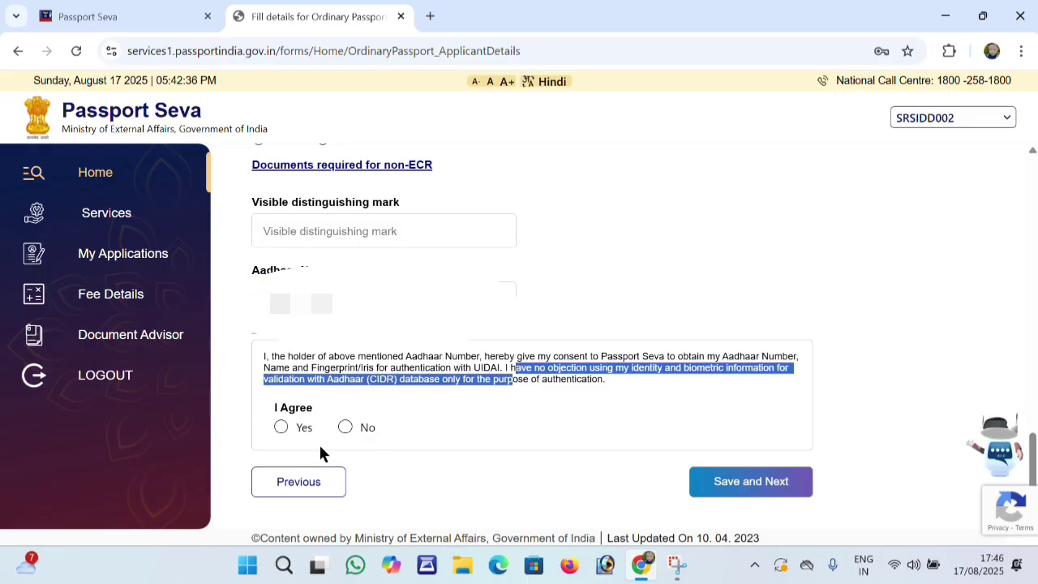
pyautogui.click(280, 430)
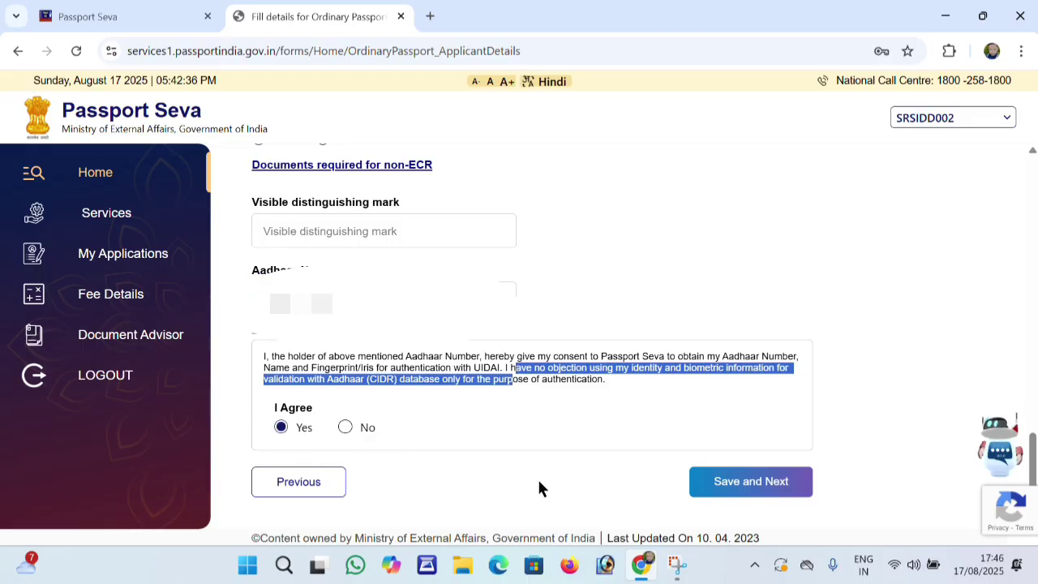
pyautogui.click(719, 486)
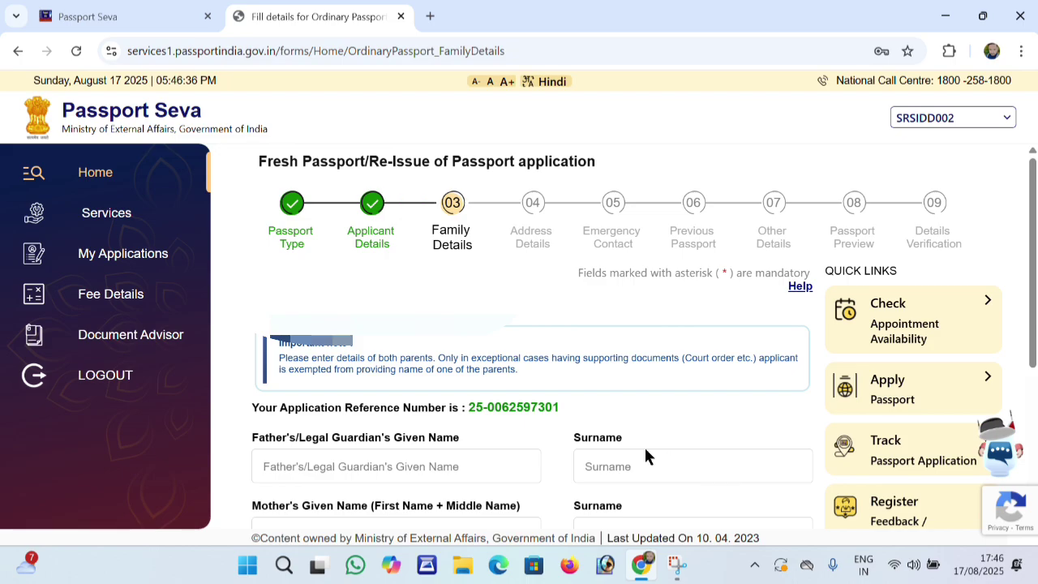
# Enter father's, mother's and spouse's given names and save Family Details
pyautogui.scroll(-3, 424, 398)
pyautogui.click(376, 323)
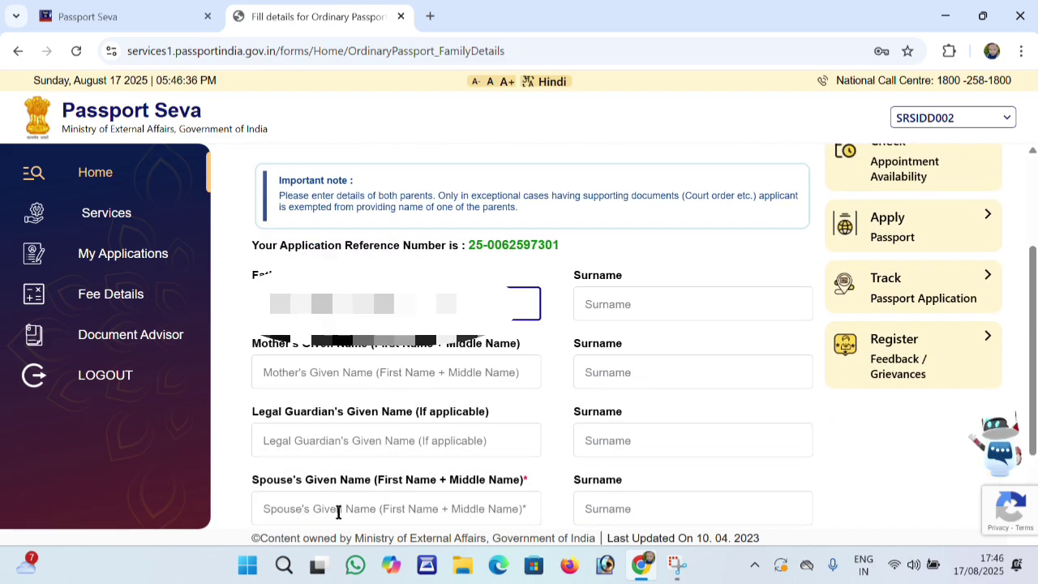
pyautogui.click(426, 29)
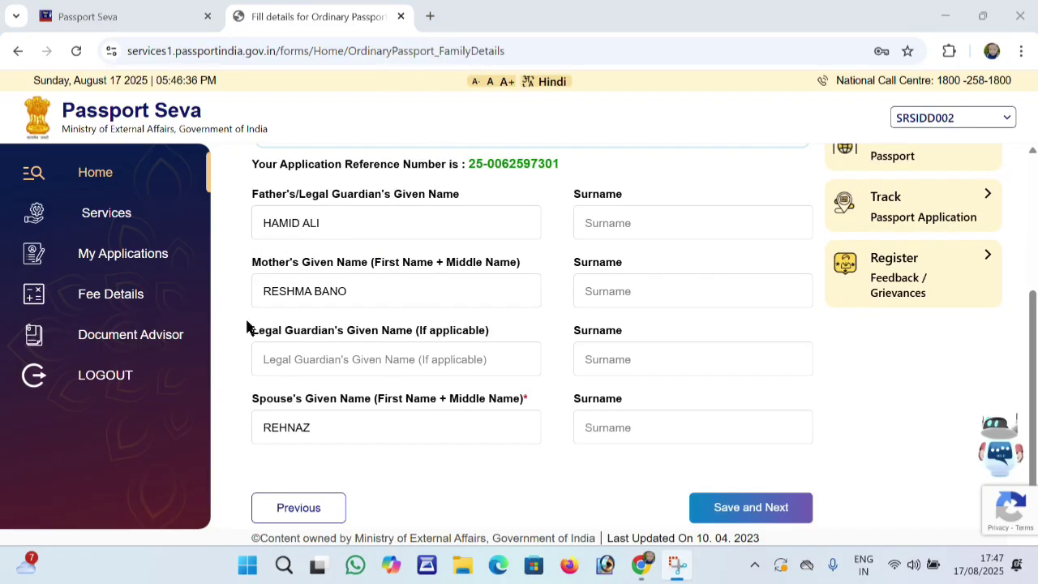
pyautogui.scroll(-1, 488, 485)
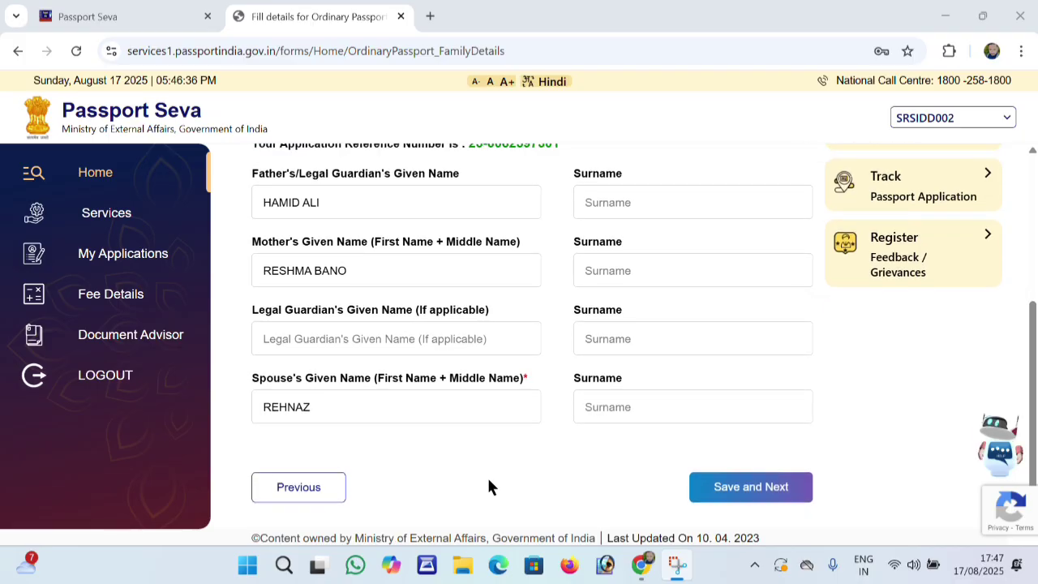
pyautogui.click(728, 486)
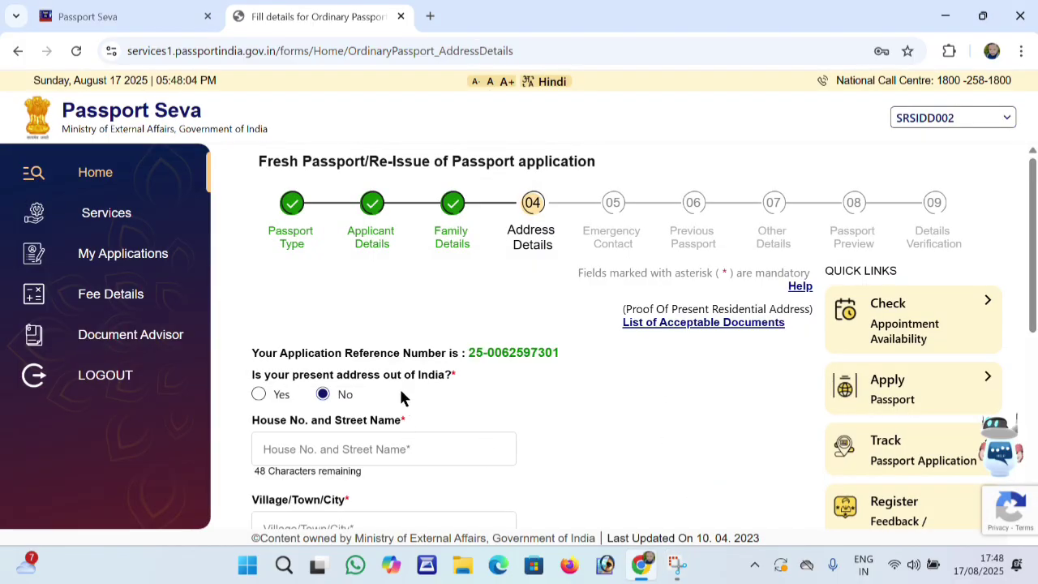
# Fill in the present address's house/street, village and PIN code
pyautogui.scroll(-2, 400, 395)
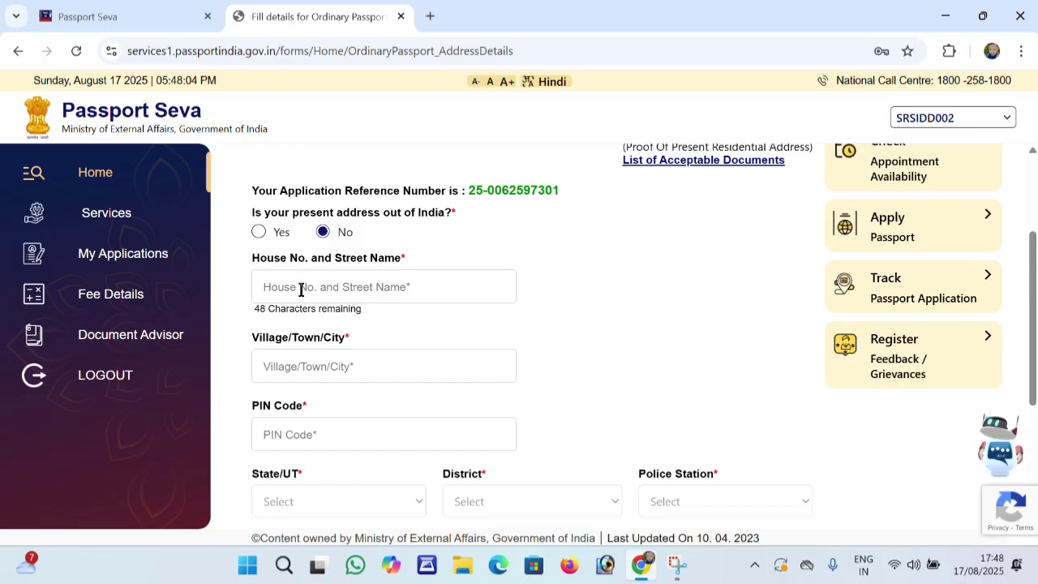
pyautogui.click(301, 289)
pyautogui.click(301, 358)
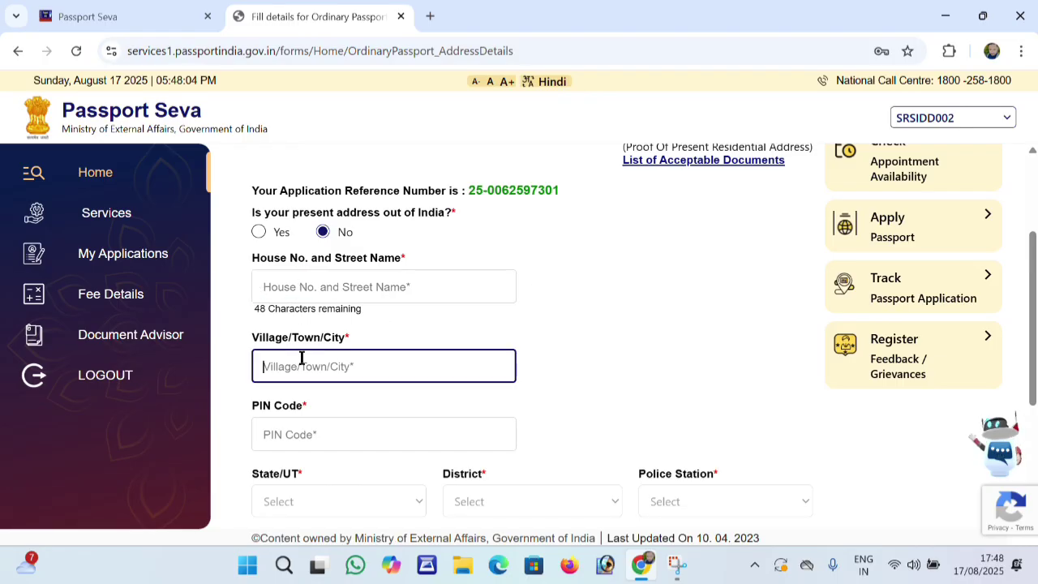
pyautogui.click(318, 437)
pyautogui.scroll(-2, 347, 398)
pyautogui.scroll(2, 450, 360)
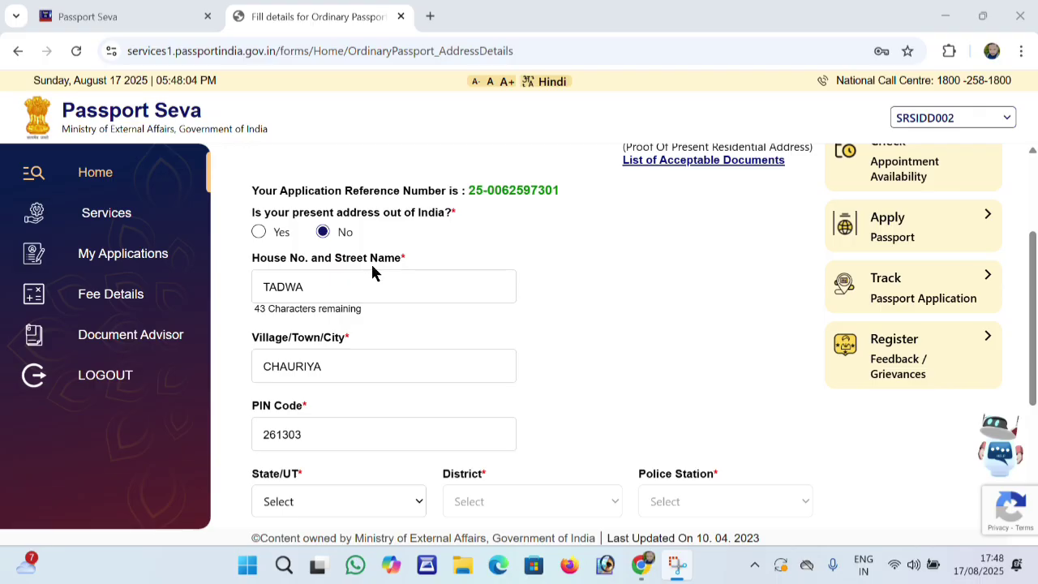
pyautogui.scroll(-2, 377, 289)
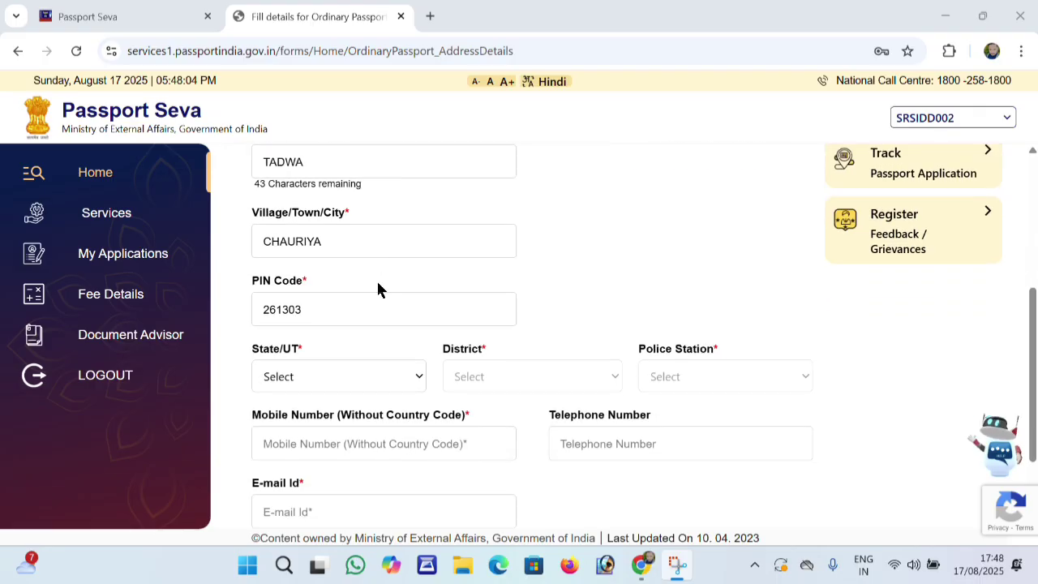
# Choose Uttar Pradesh, Sitapur and police station SIDDHAULI for the present address
pyautogui.click(283, 339)
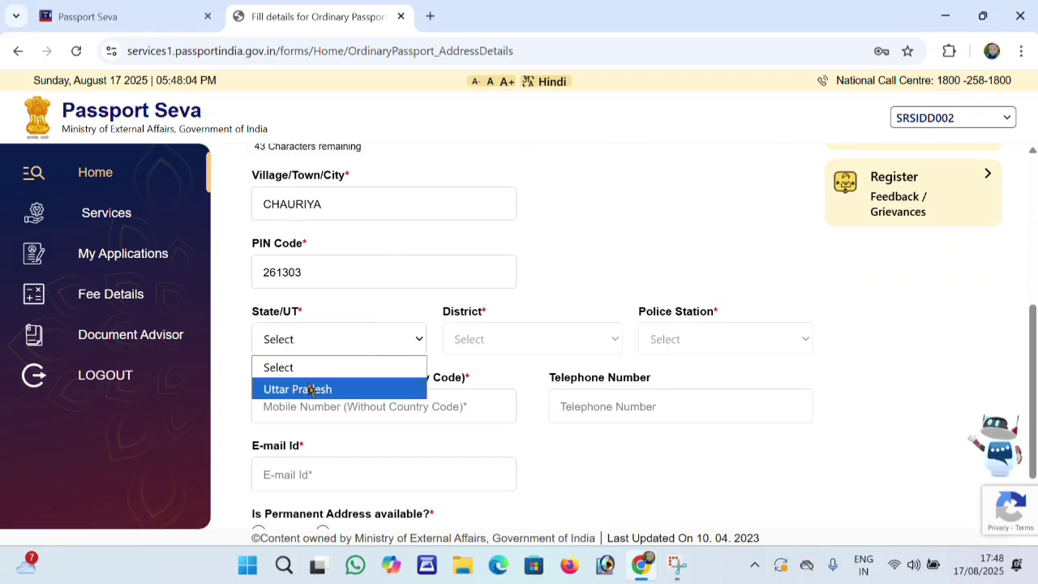
pyautogui.click(310, 389)
pyautogui.click(468, 347)
pyautogui.click(467, 389)
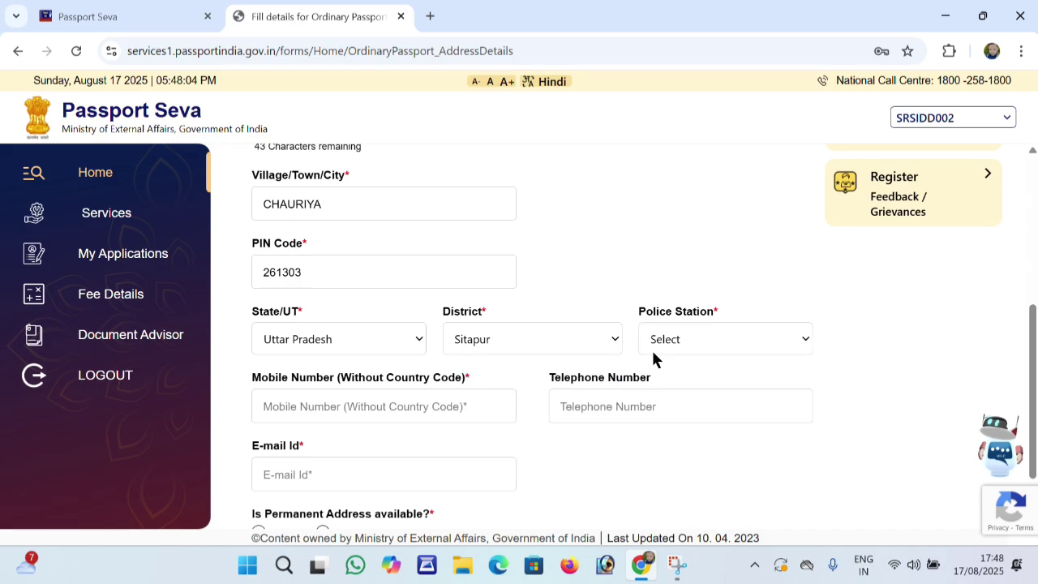
pyautogui.click(677, 341)
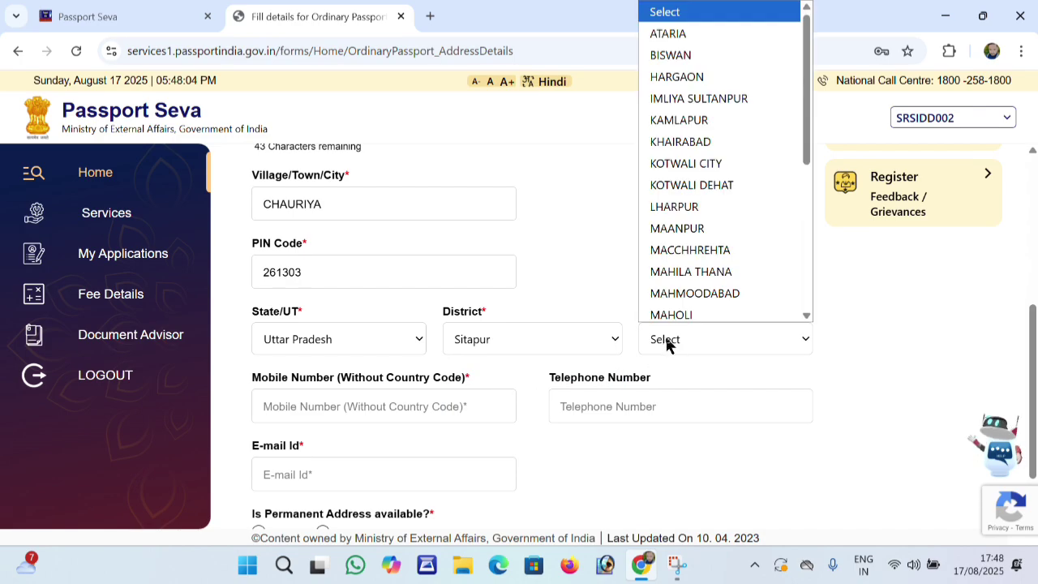
pyautogui.press('s')
pyautogui.press('s')
pyautogui.press('s')
pyautogui.press('s')
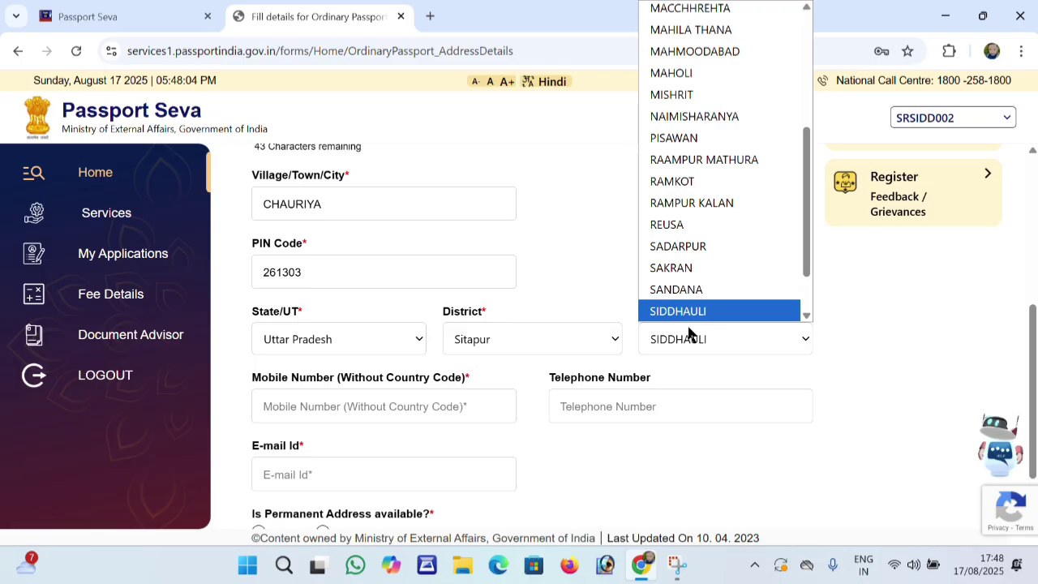
pyautogui.press('Return')
pyautogui.click(393, 407)
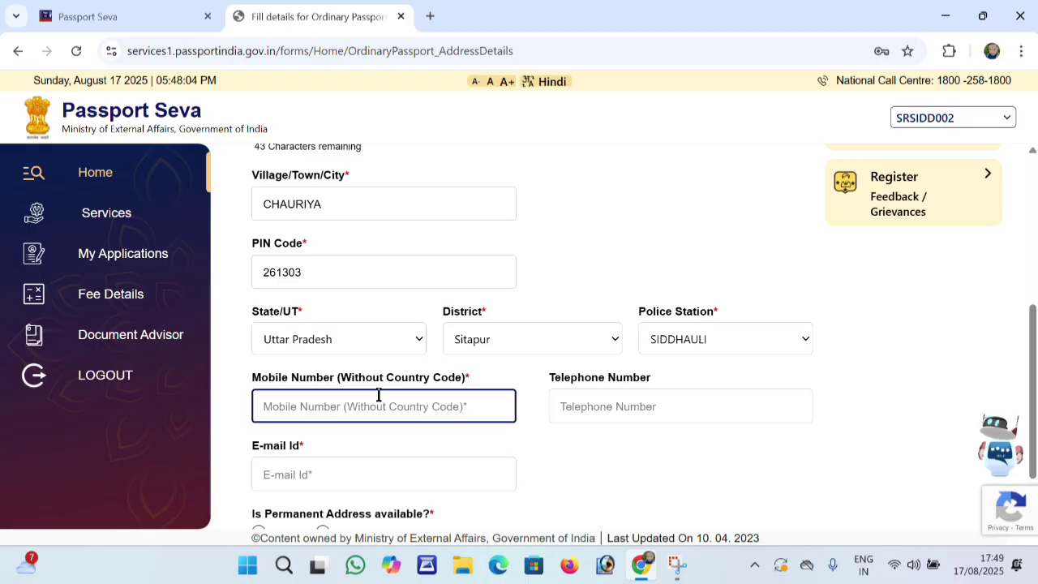
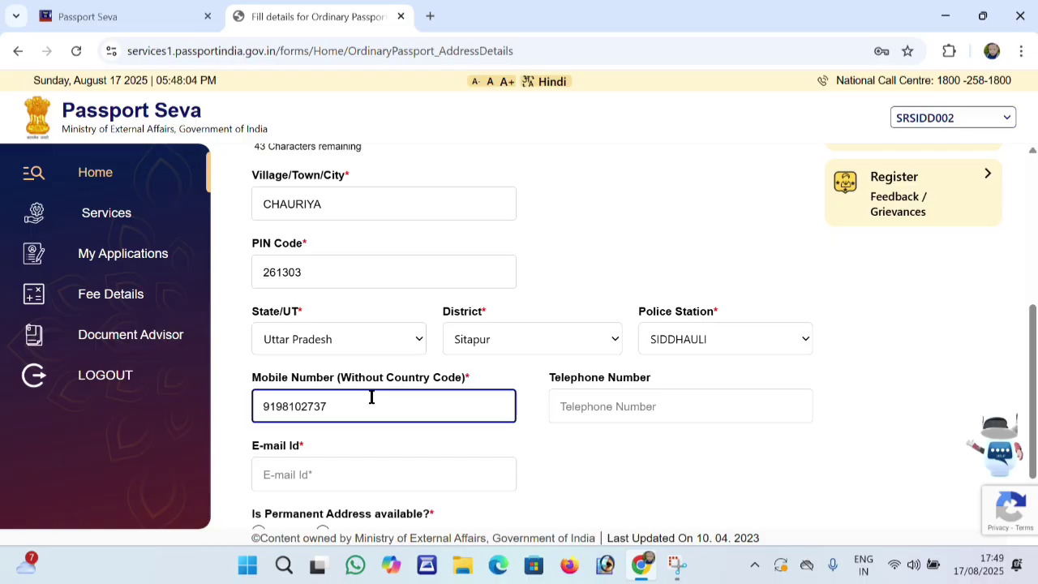
# Enter the applicant's mobile number and e-mail address
pyautogui.scroll(-1, 471, 439)
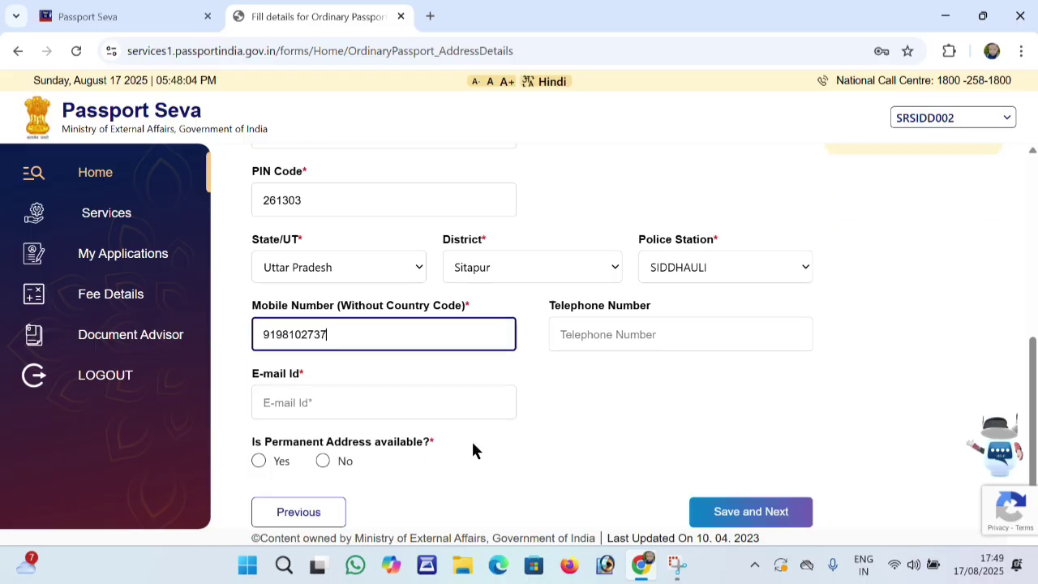
pyautogui.click(393, 399)
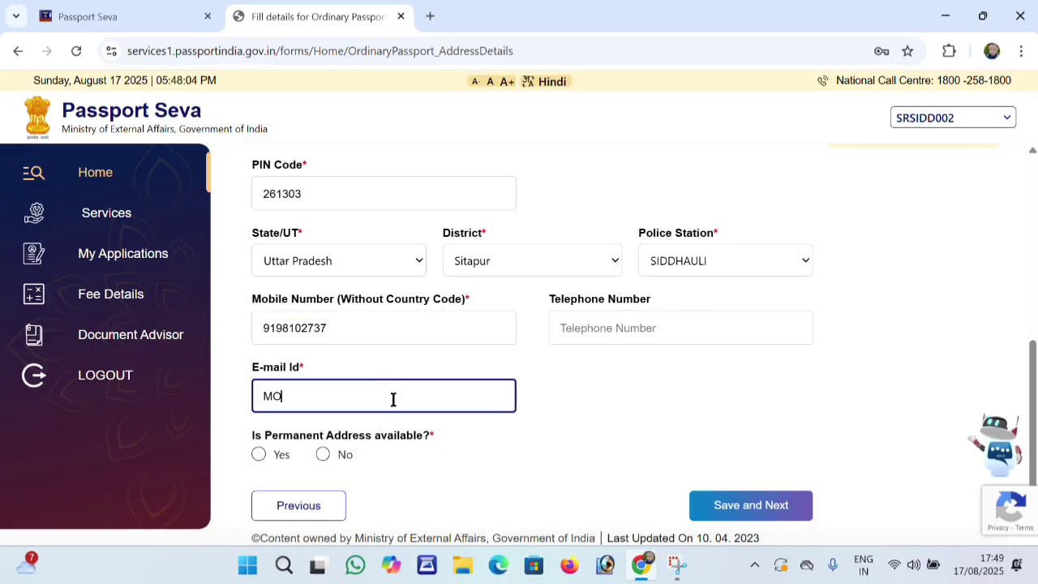
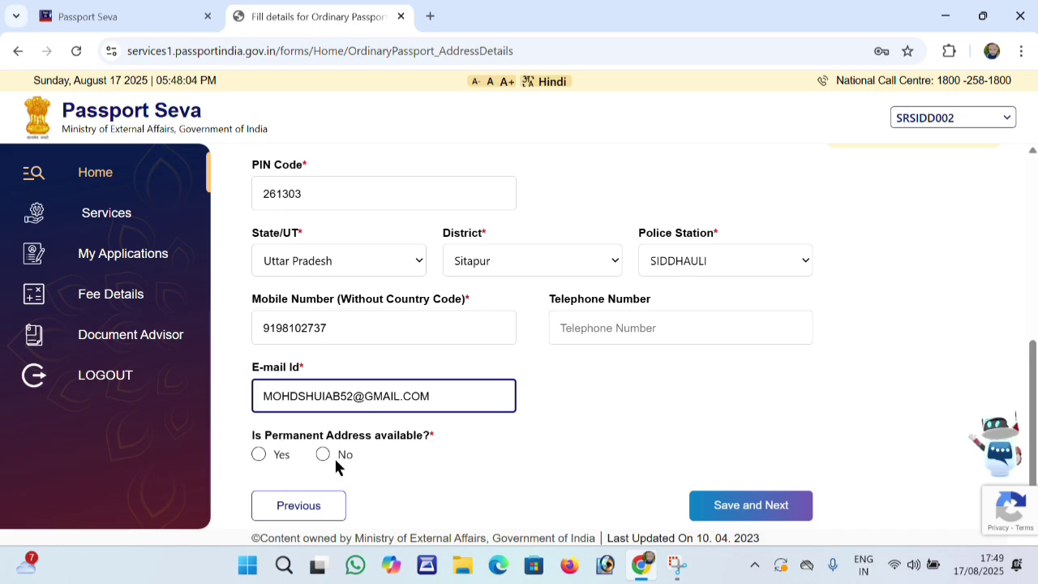
# Mark permanent address as same as present, save, and accept the RPO notice
pyautogui.click(264, 454)
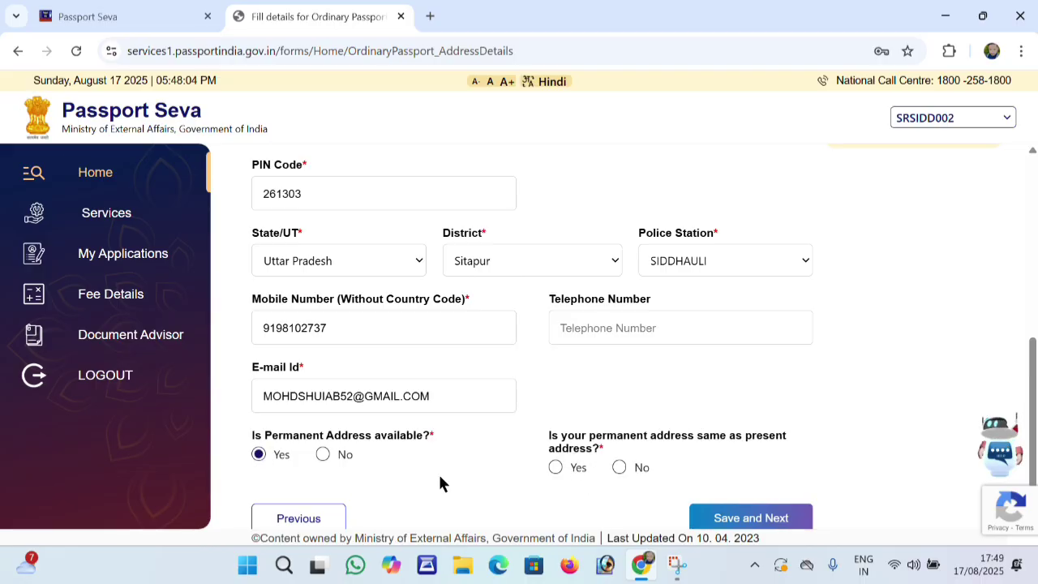
pyautogui.click(555, 467)
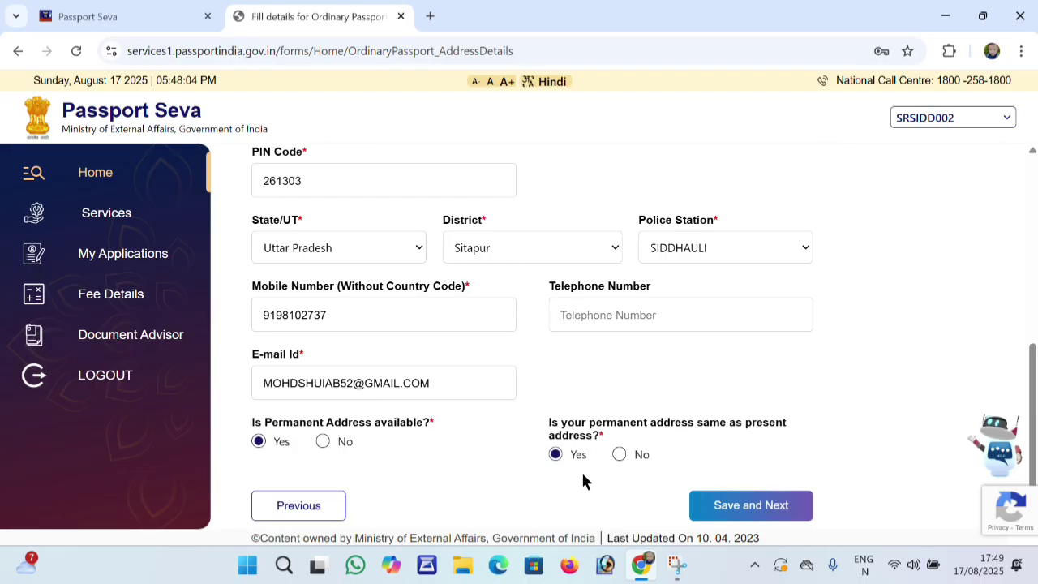
pyautogui.click(717, 517)
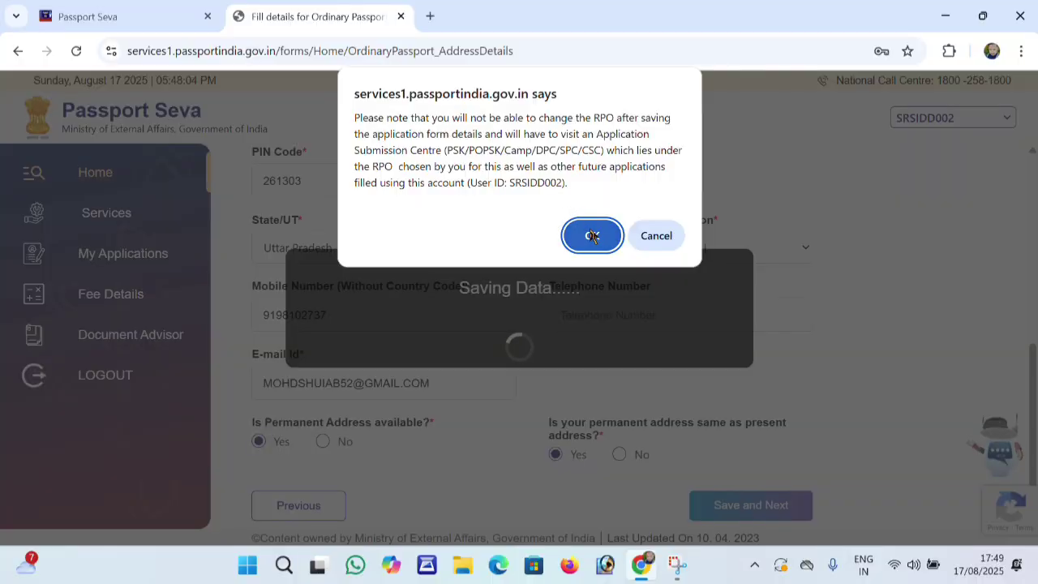
pyautogui.click(592, 235)
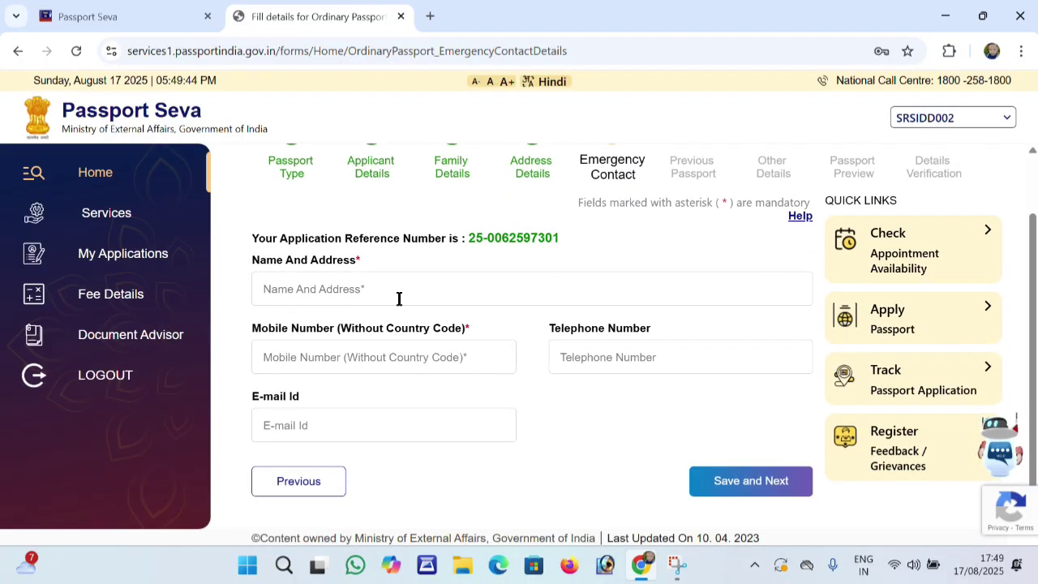
# Enter the emergency contact's name, address and mobile number, then save
pyautogui.click(399, 293)
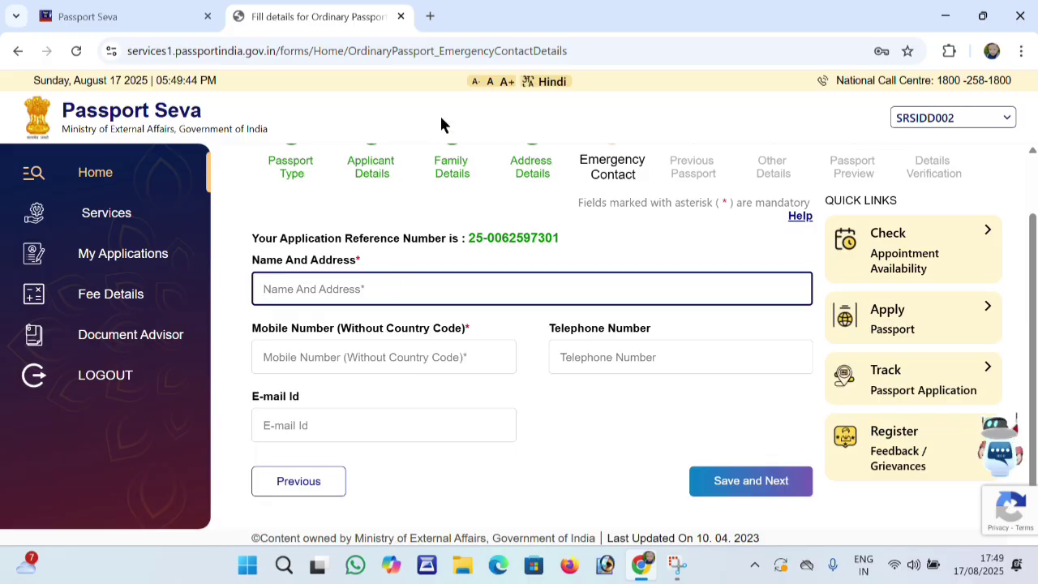
pyautogui.click(440, 34)
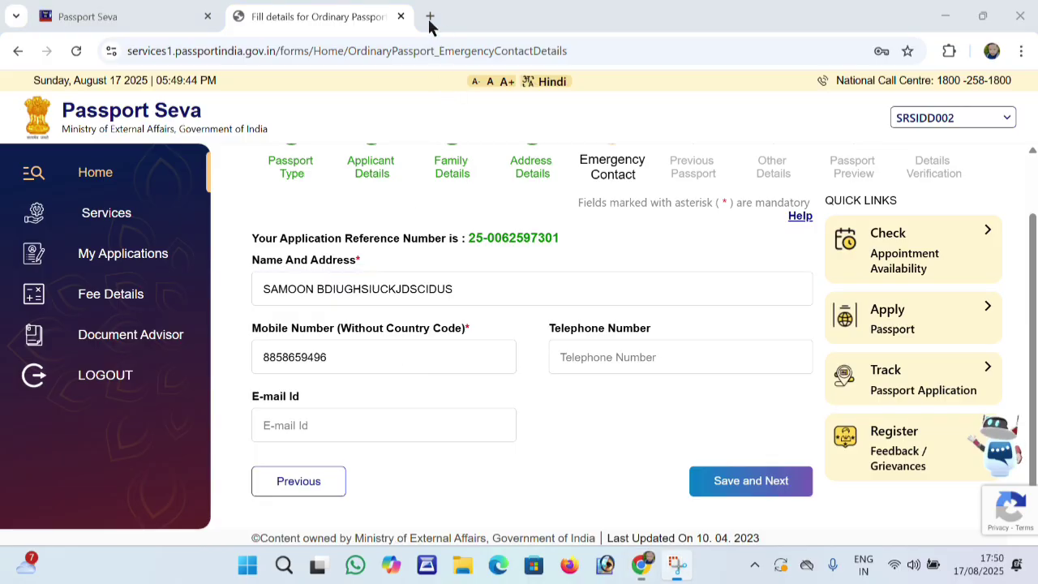
pyautogui.click(727, 481)
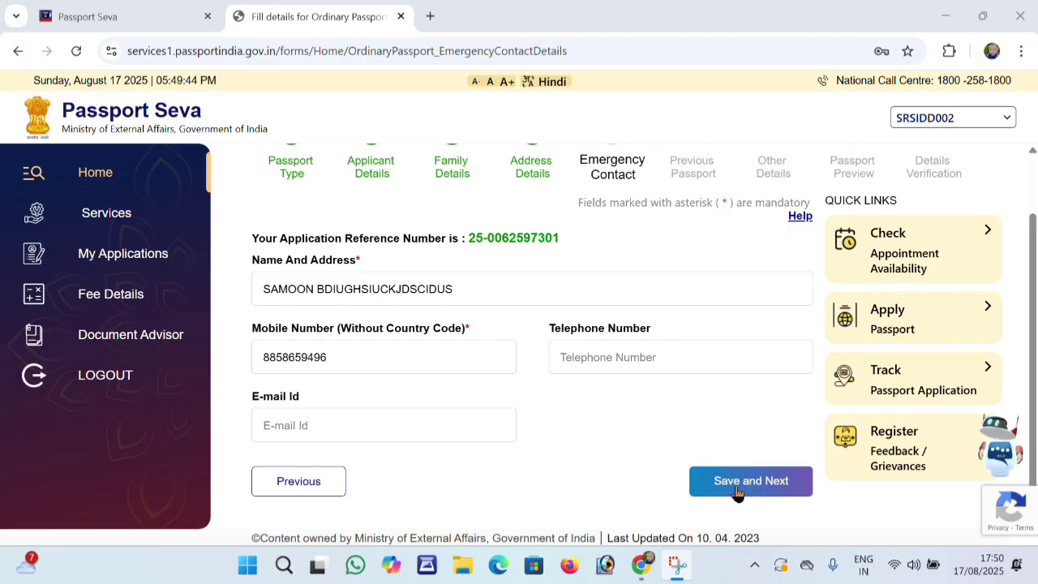
# Answer No to Identity Certificate, Details Not Available for diplomatic passport, and save
pyautogui.scroll(-1, 619, 390)
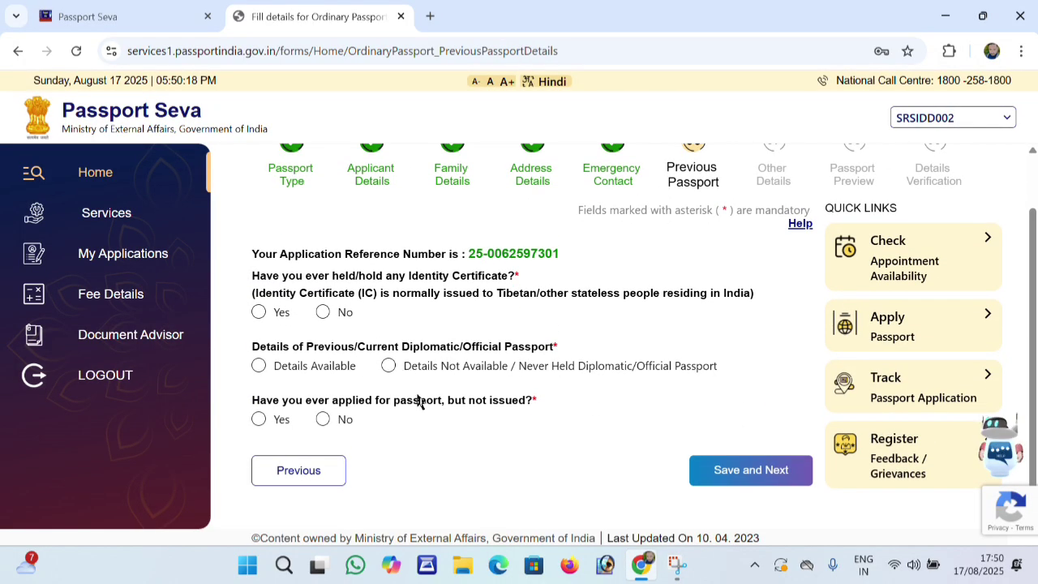
pyautogui.click(323, 312)
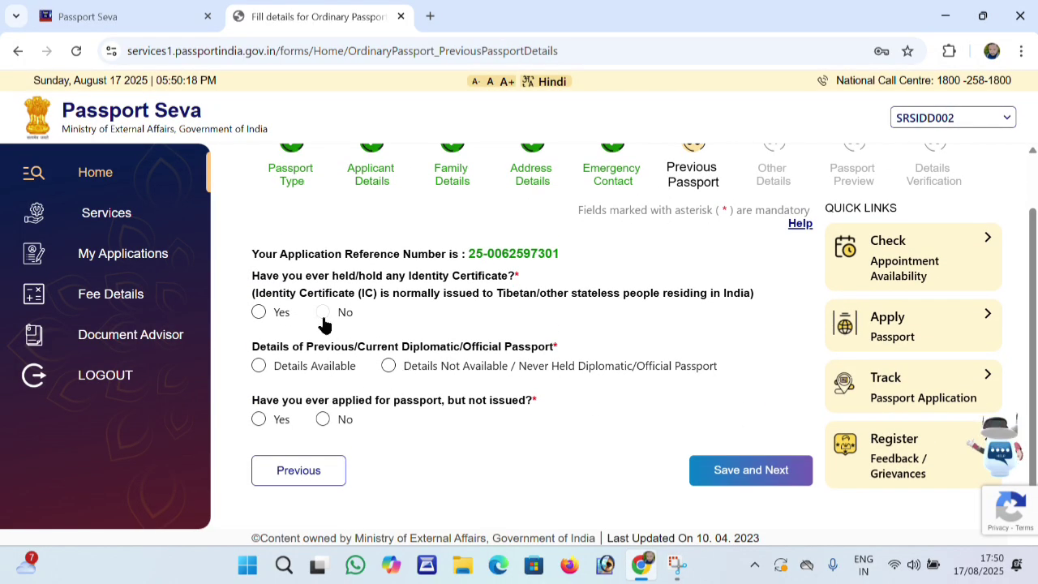
pyautogui.click(390, 366)
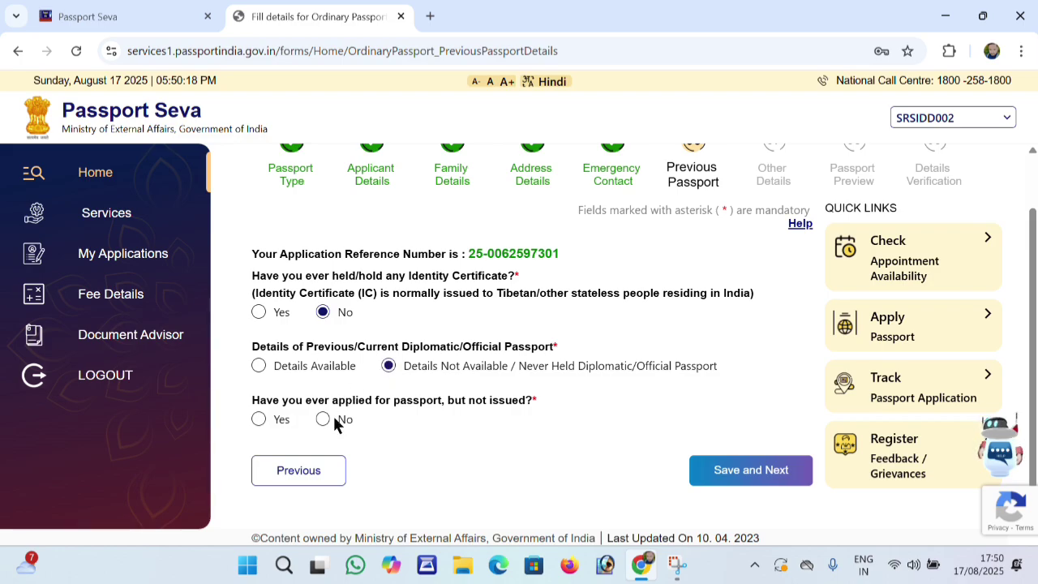
pyautogui.click(741, 473)
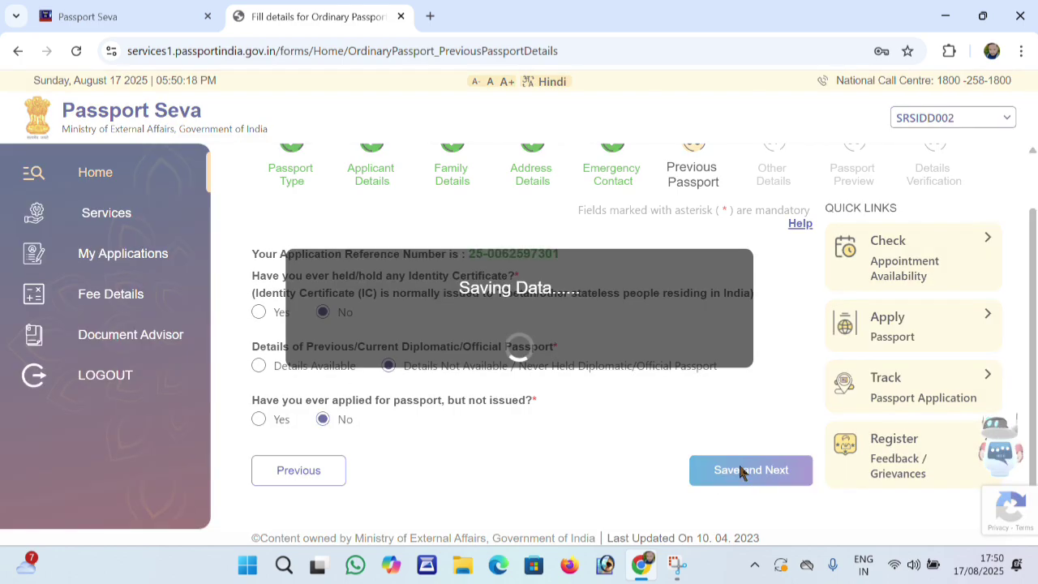
# Answer No to the criminal proceedings, warrant, departure prohibition and five-year conviction questions
pyautogui.scroll(-3, 619, 422)
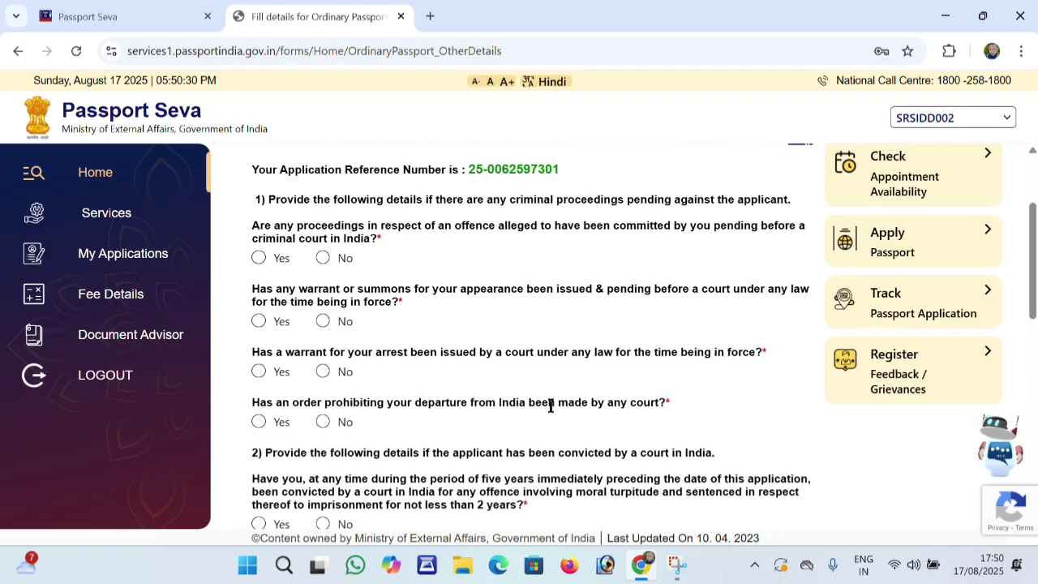
pyautogui.scroll(1, 501, 372)
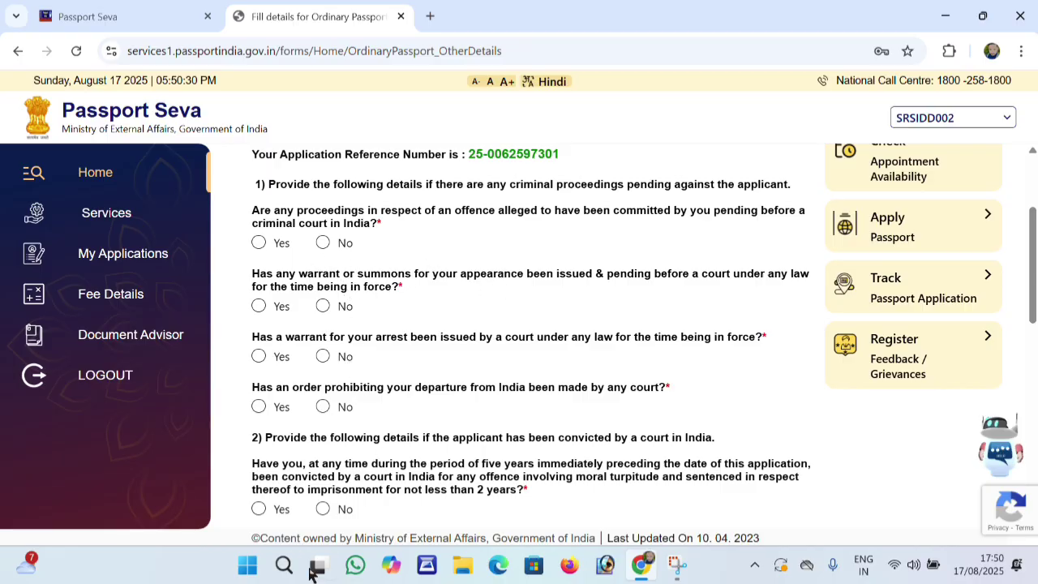
pyautogui.click(322, 243)
pyautogui.click(321, 309)
pyautogui.click(324, 355)
pyautogui.click(324, 407)
pyautogui.scroll(-1, 328, 418)
pyautogui.click(324, 427)
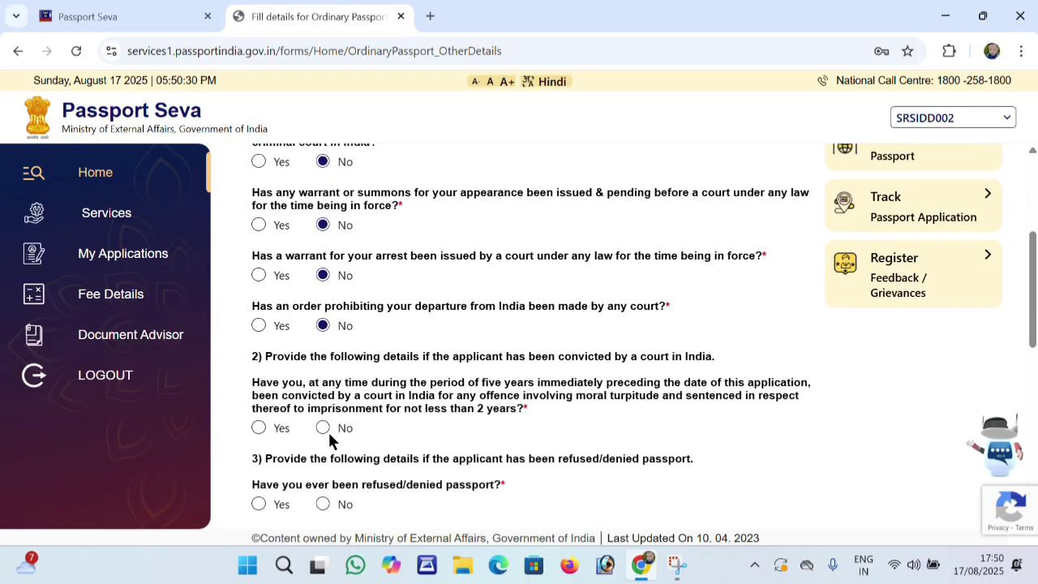
# Answer No to passport refusal, revocation, impounding, foreign citizenship and holding another country's passport
pyautogui.scroll(-2, 324, 397)
pyautogui.click(323, 341)
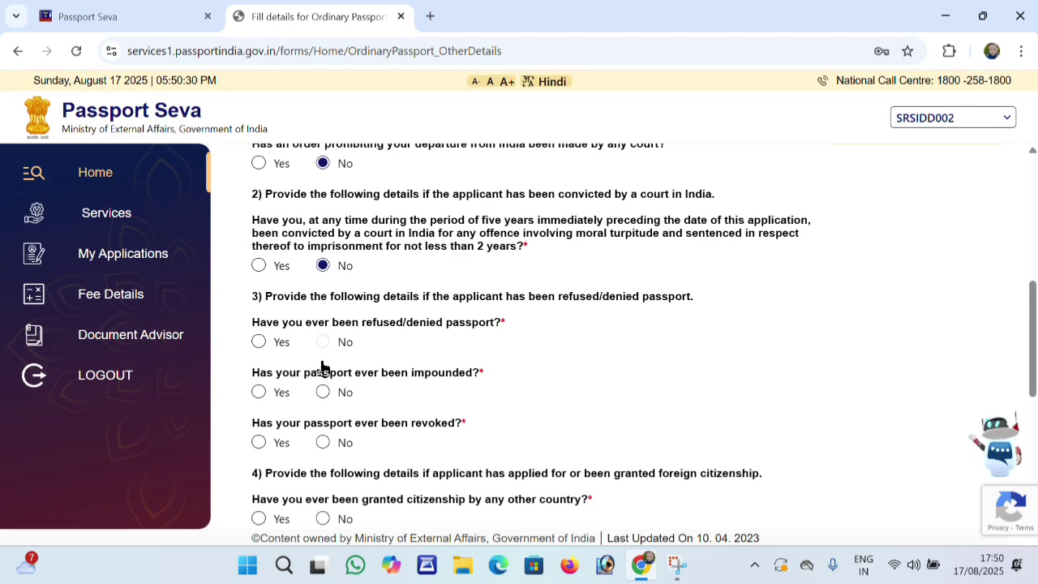
pyautogui.click(323, 445)
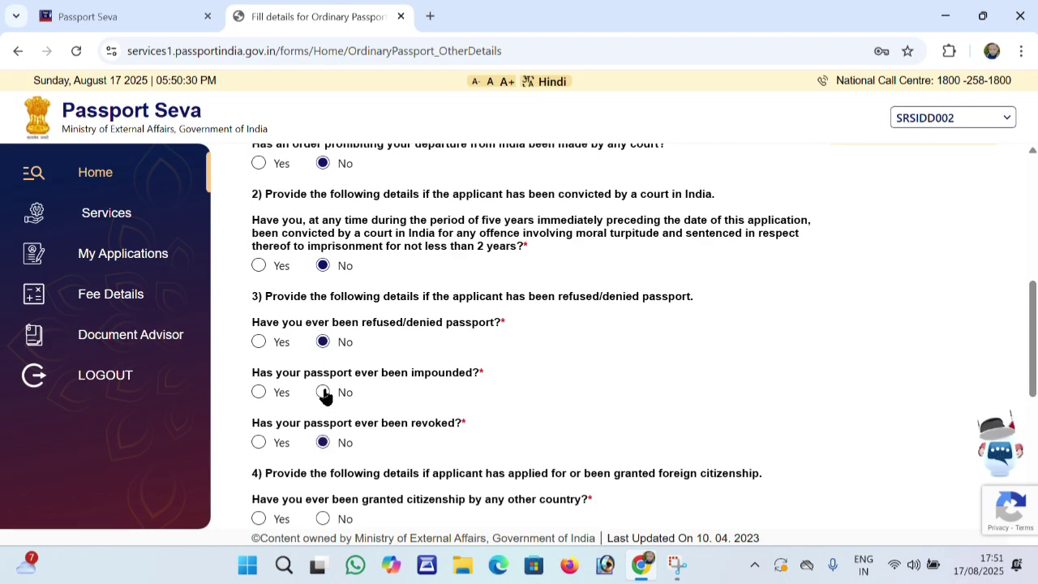
pyautogui.scroll(-1, 324, 395)
pyautogui.click(323, 310)
pyautogui.click(323, 437)
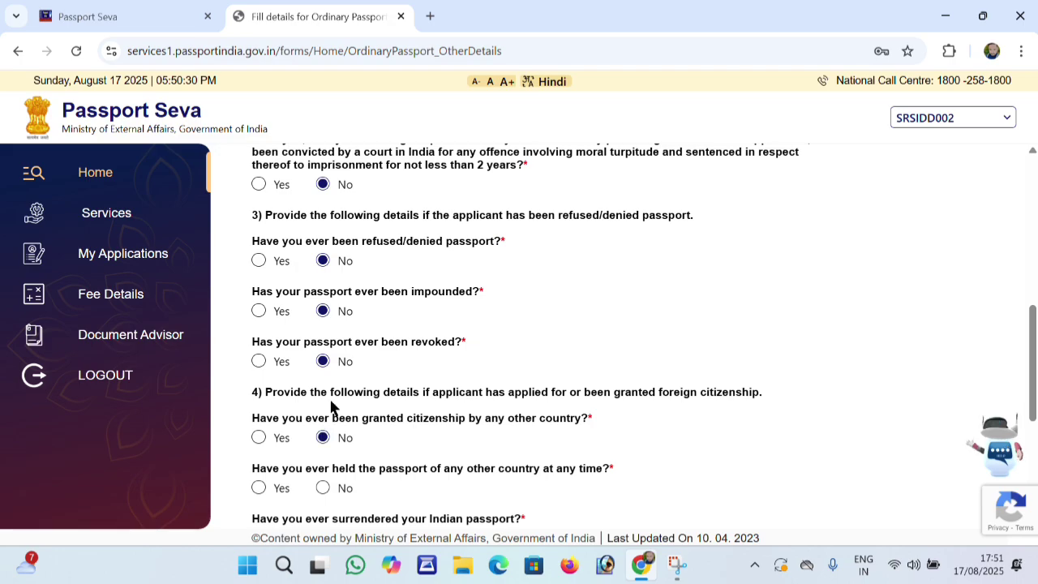
pyautogui.scroll(-1, 329, 409)
pyautogui.click(323, 406)
# Answer No to surrender, renunciation, deportation, Emergency Certificate and repatriation, then save and continue
pyautogui.scroll(-2, 325, 398)
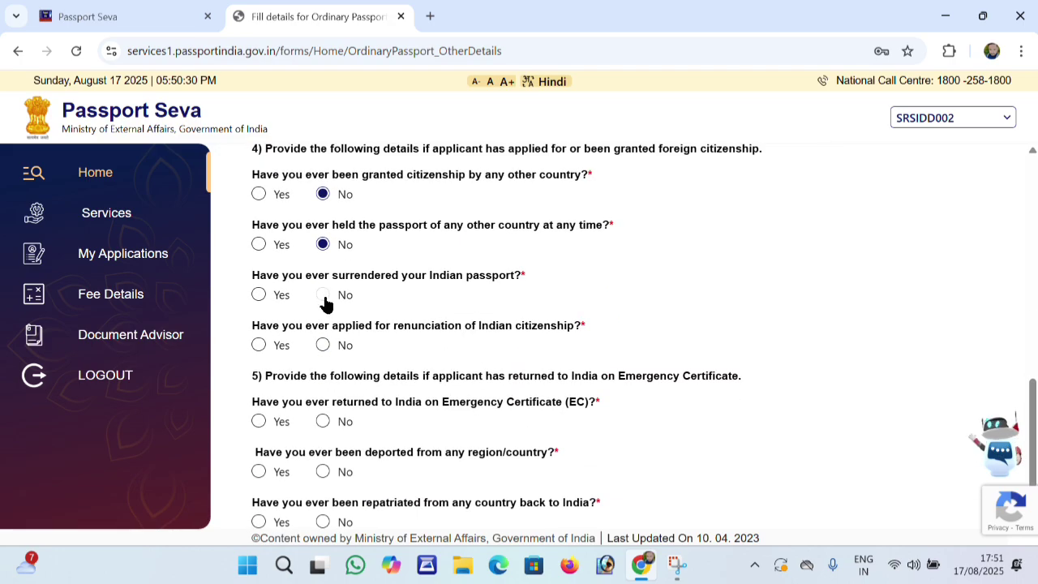
pyautogui.click(323, 294)
pyautogui.click(323, 345)
pyautogui.click(322, 472)
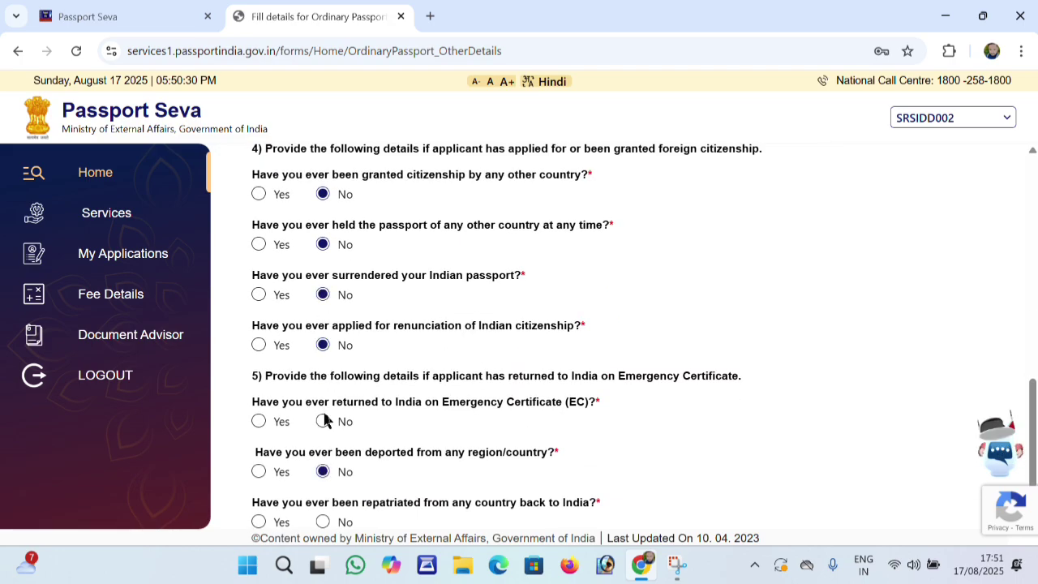
pyautogui.click(323, 421)
pyautogui.scroll(-1, 321, 398)
pyautogui.click(322, 457)
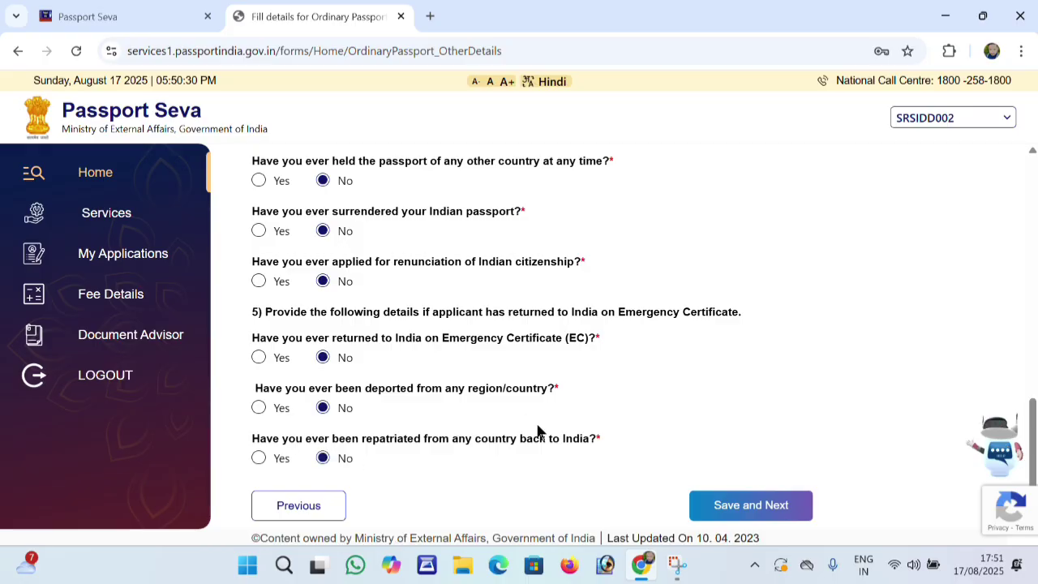
pyautogui.click(711, 506)
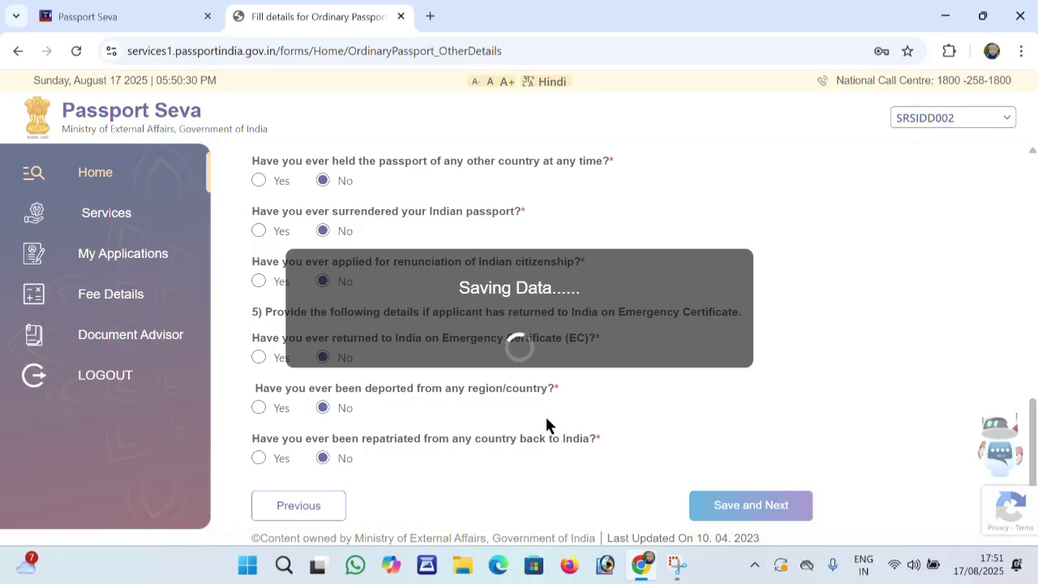
# Review the application details on the Passport Preview page
pyautogui.scroll(-2, 475, 339)
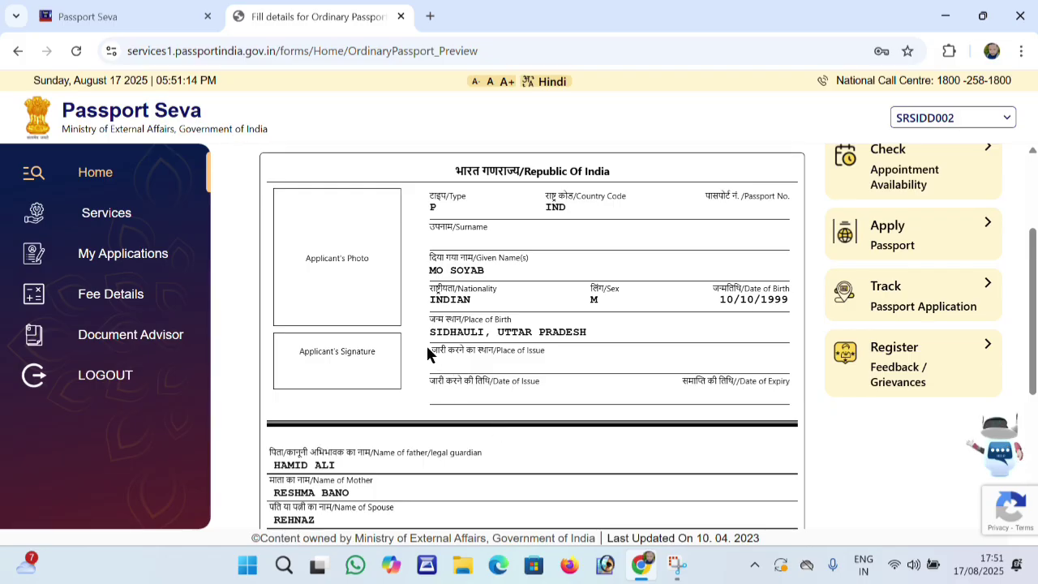
pyautogui.scroll(-2, 420, 355)
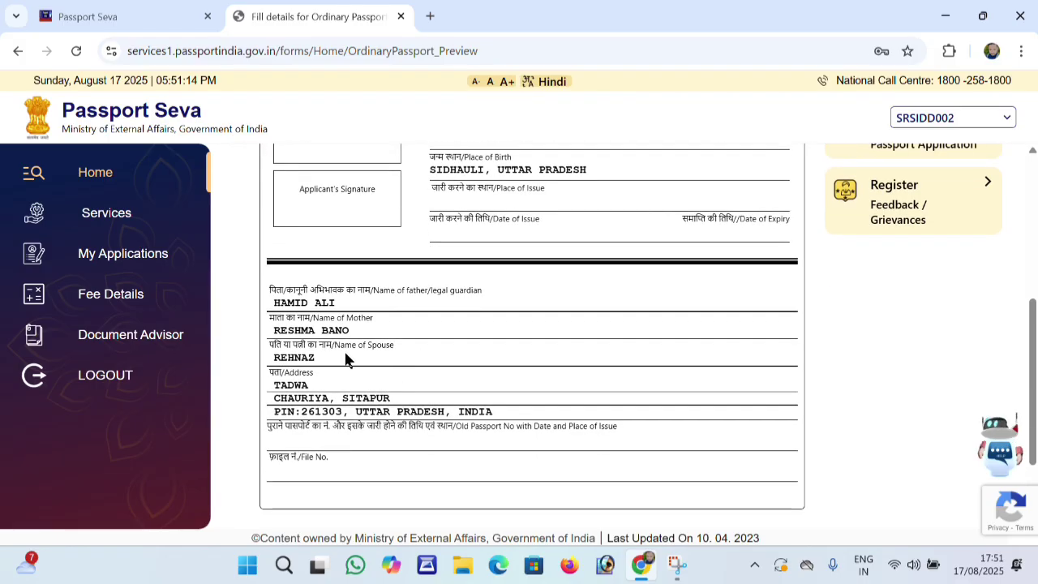
pyautogui.scroll(2, 345, 357)
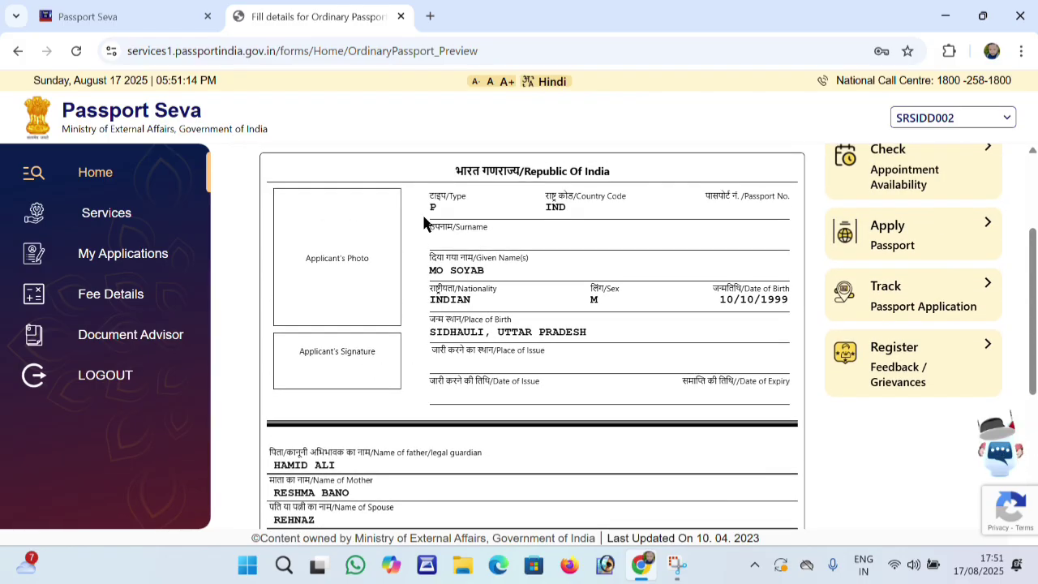
pyautogui.scroll(-1, 584, 413)
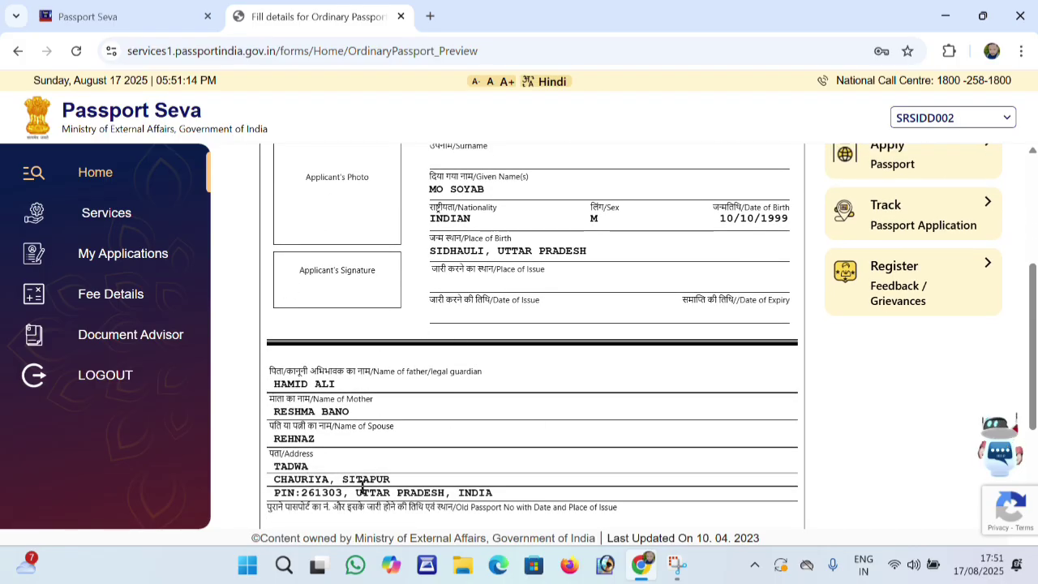
pyautogui.scroll(1, 347, 416)
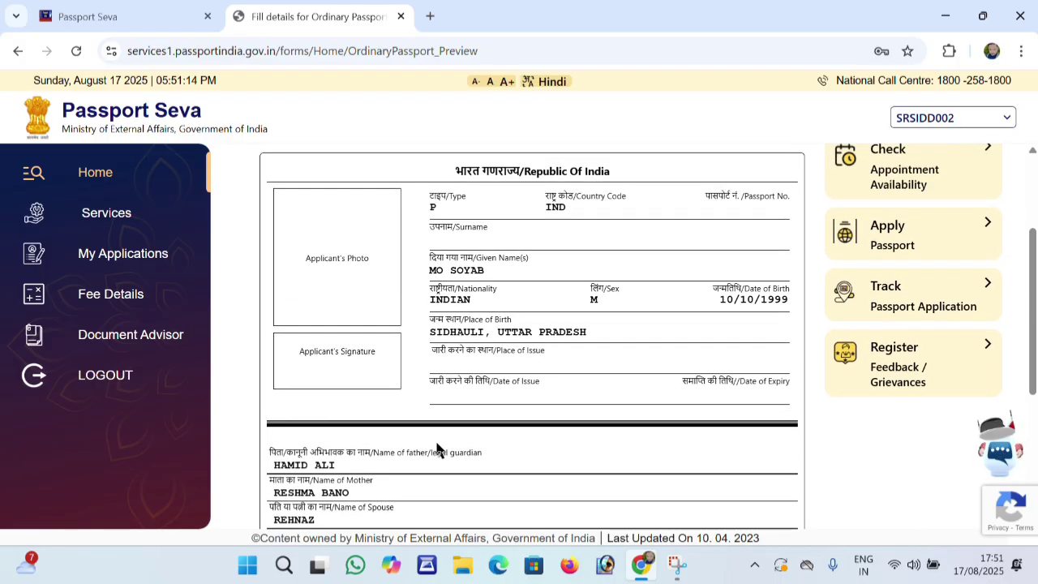
pyautogui.scroll(2, 519, 303)
pyautogui.scroll(-2, 519, 303)
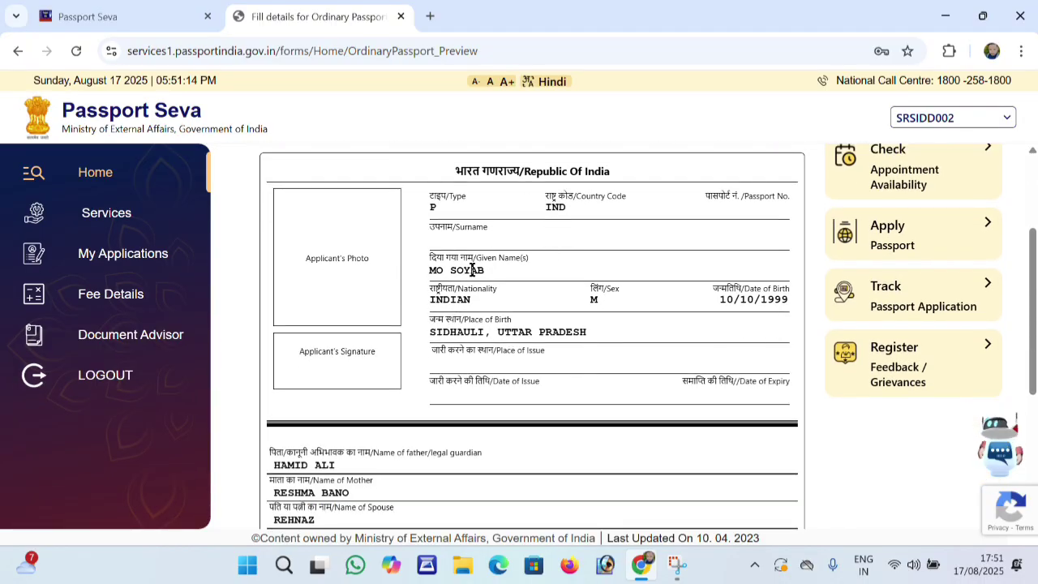
pyautogui.scroll(-3, 434, 377)
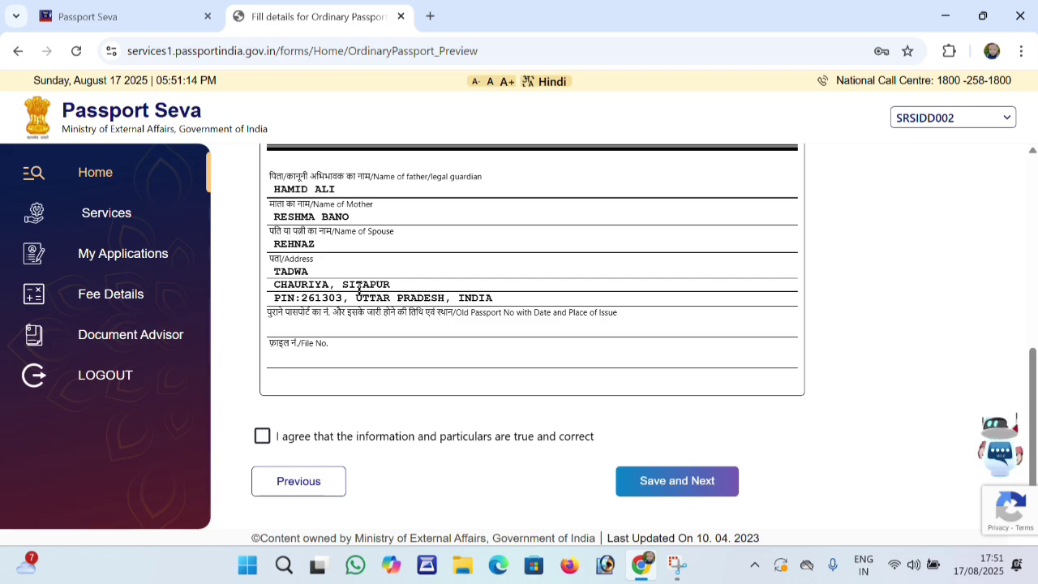
pyautogui.scroll(3, 371, 298)
pyautogui.scroll(-1, 590, 359)
pyautogui.scroll(-1, 590, 359)
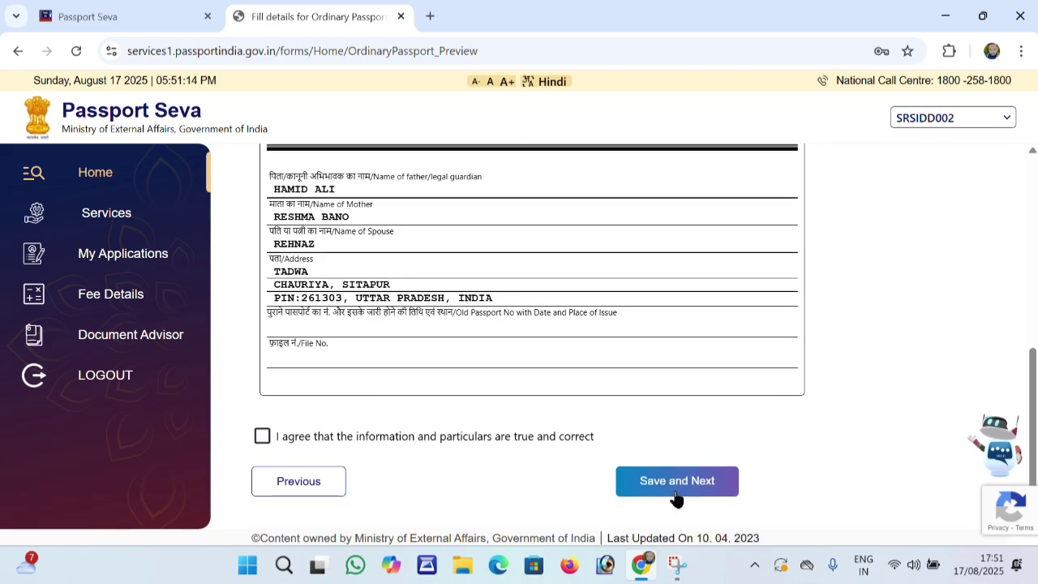
# Agree that the information and particulars are true and correct, then save and continue
pyautogui.click(670, 487)
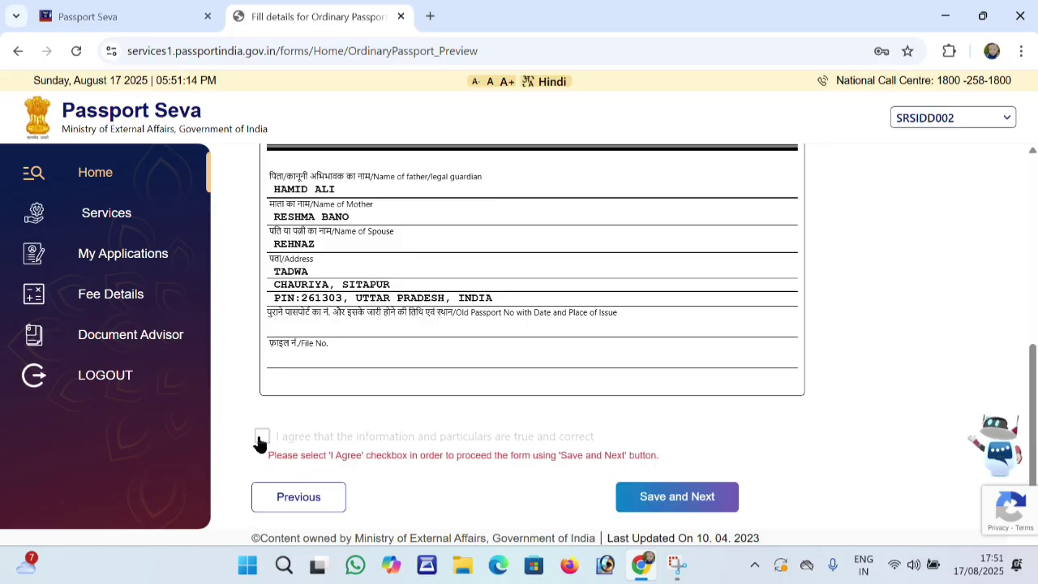
pyautogui.click(261, 437)
pyautogui.click(661, 496)
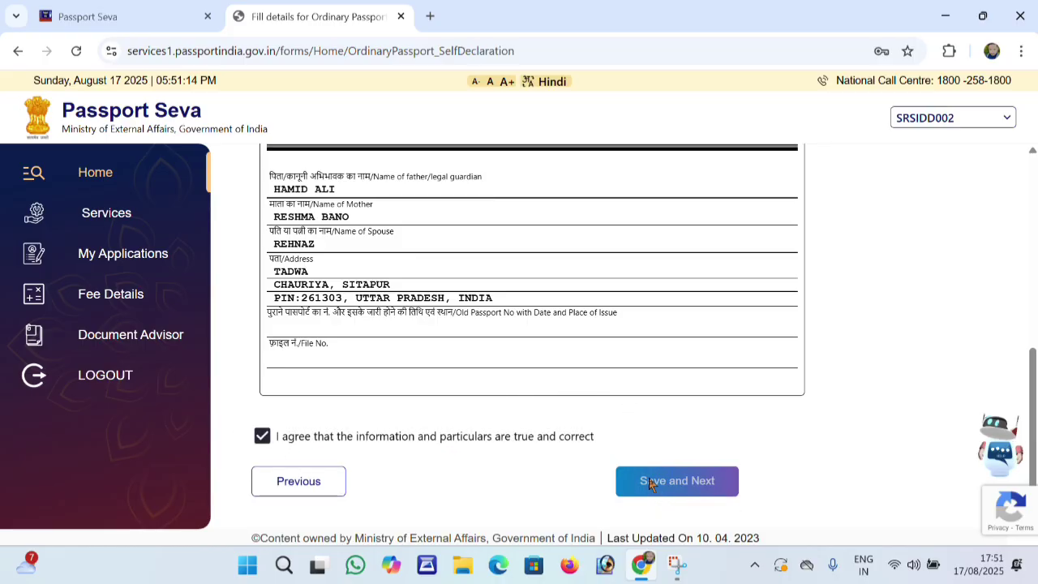
# Choose Permanent Account Number Card as the proof of birth
pyautogui.scroll(-1, 616, 373)
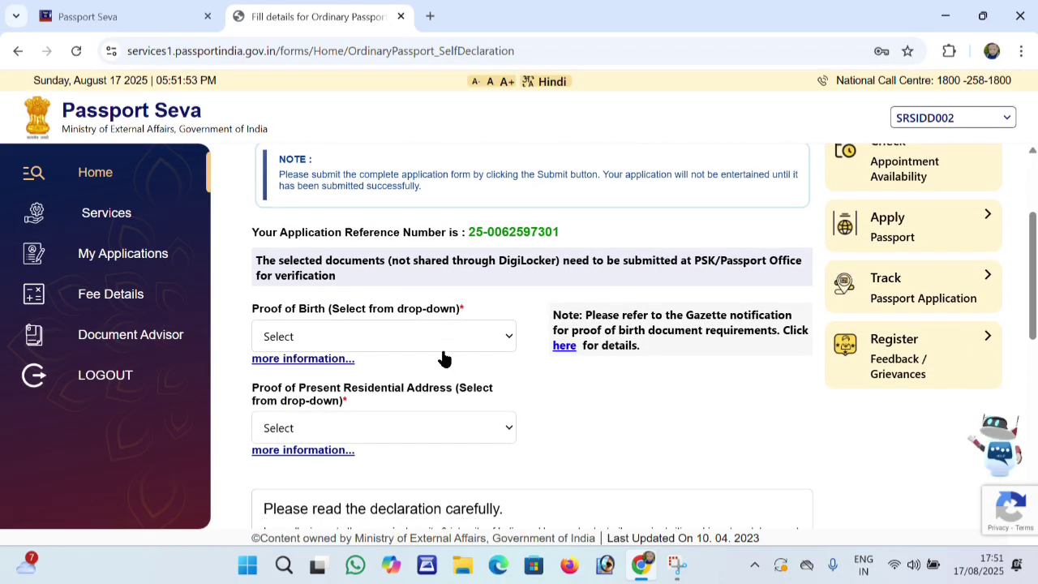
pyautogui.click(446, 341)
pyautogui.scroll(-2, 569, 351)
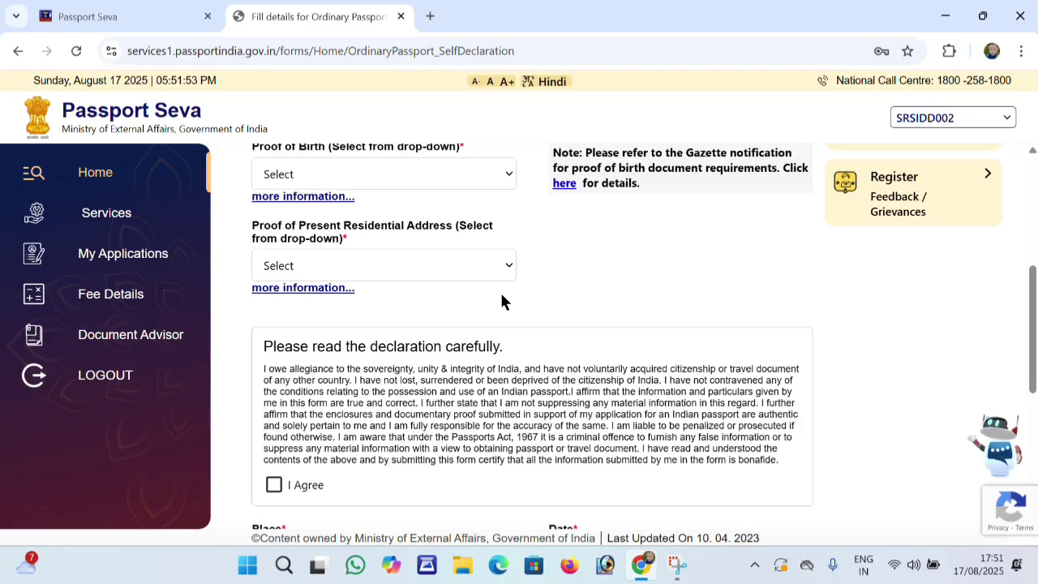
pyautogui.scroll(2, 465, 278)
pyautogui.click(458, 338)
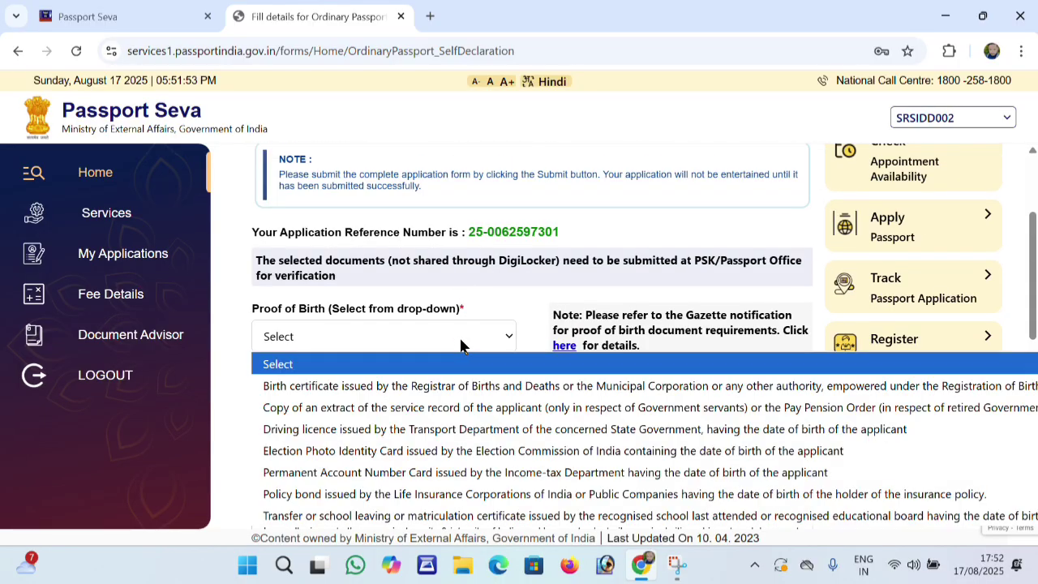
pyautogui.click(448, 474)
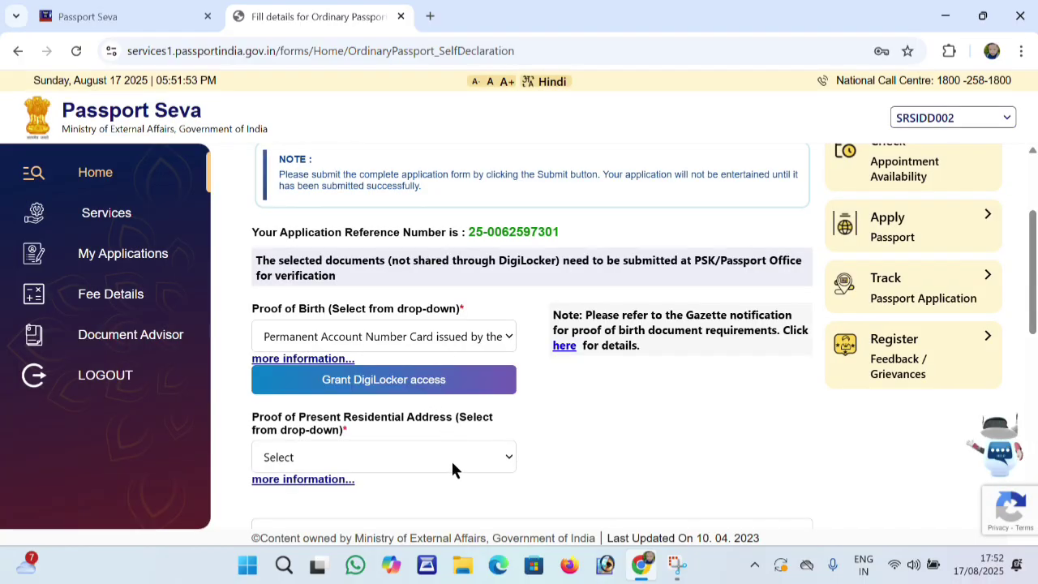
# Choose Aadhaar Card (Address Proof) as the proof of present residential address
pyautogui.click(452, 462)
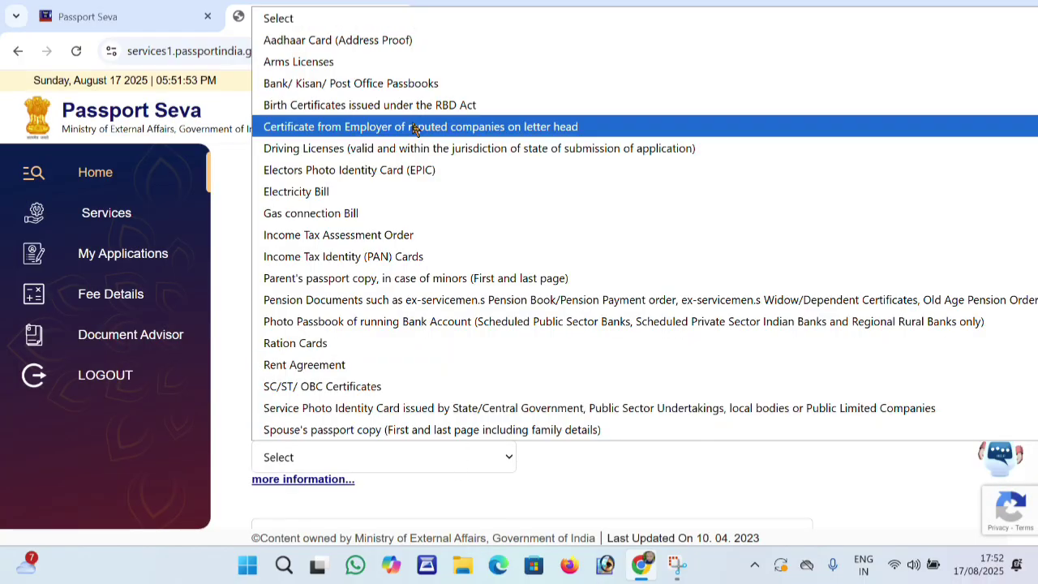
pyautogui.click(375, 40)
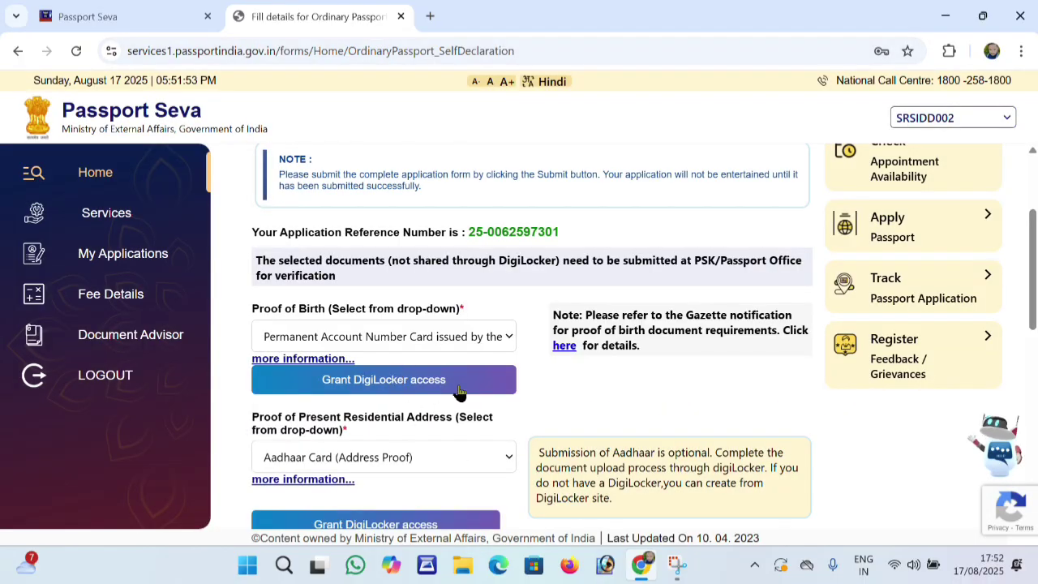
pyautogui.scroll(-3, 468, 377)
pyautogui.scroll(-3, 462, 378)
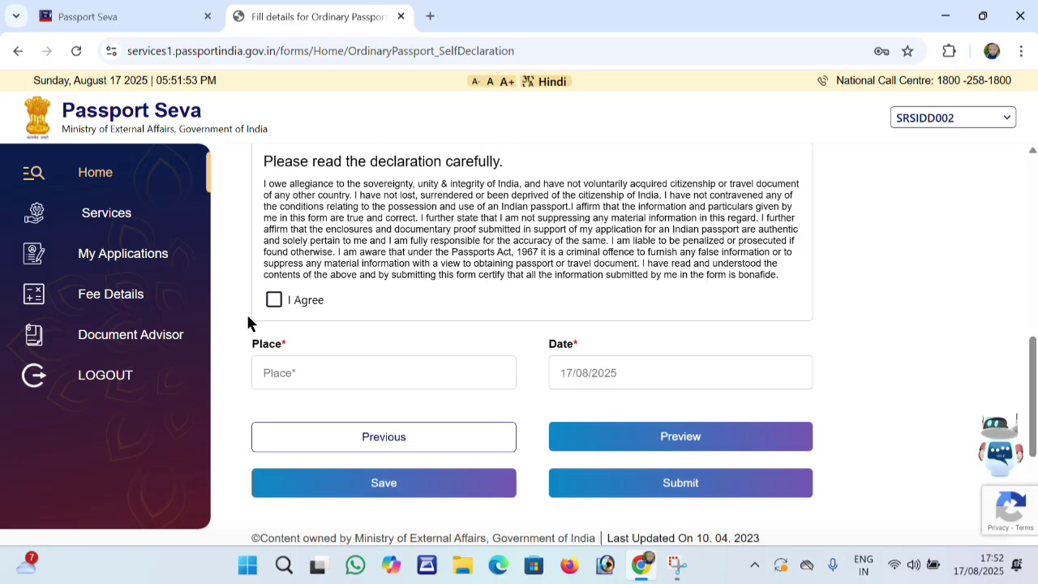
# Tick I Agree on the self-declaration and enter LUCKNOW as the place
pyautogui.click(273, 300)
pyautogui.click(399, 378)
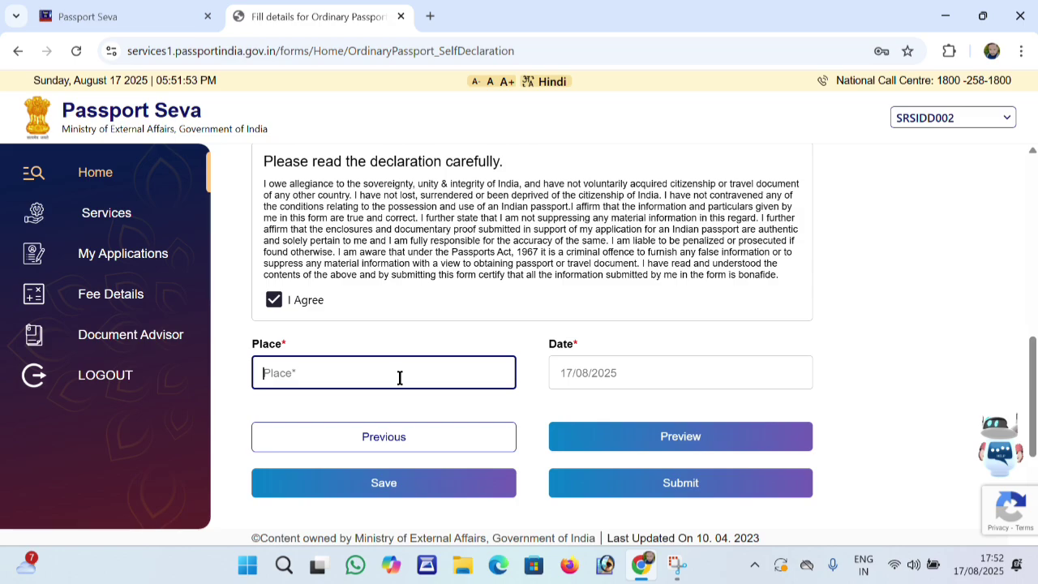
pyautogui.write('LUC')
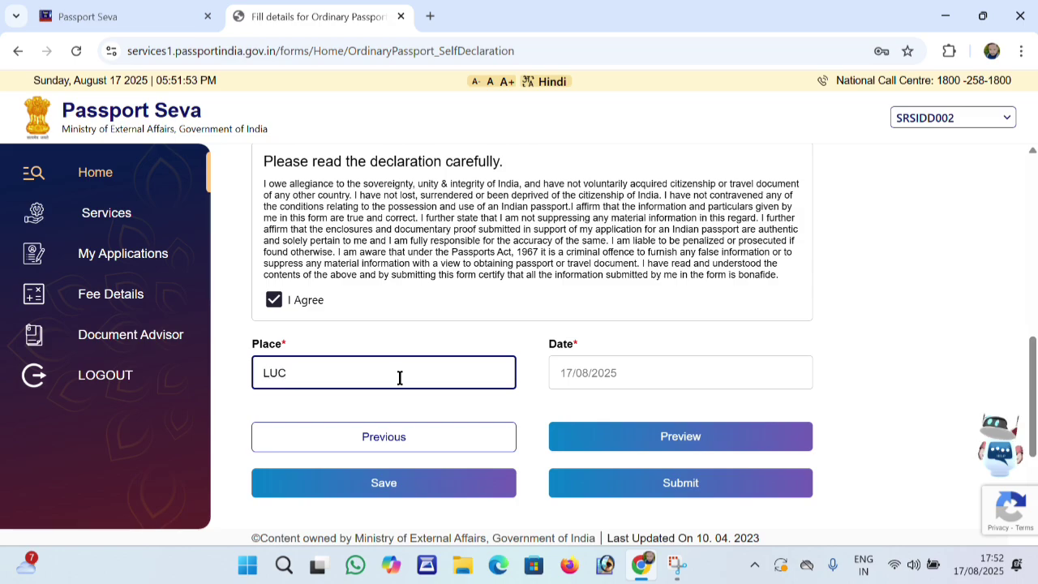
pyautogui.write('KNOW')
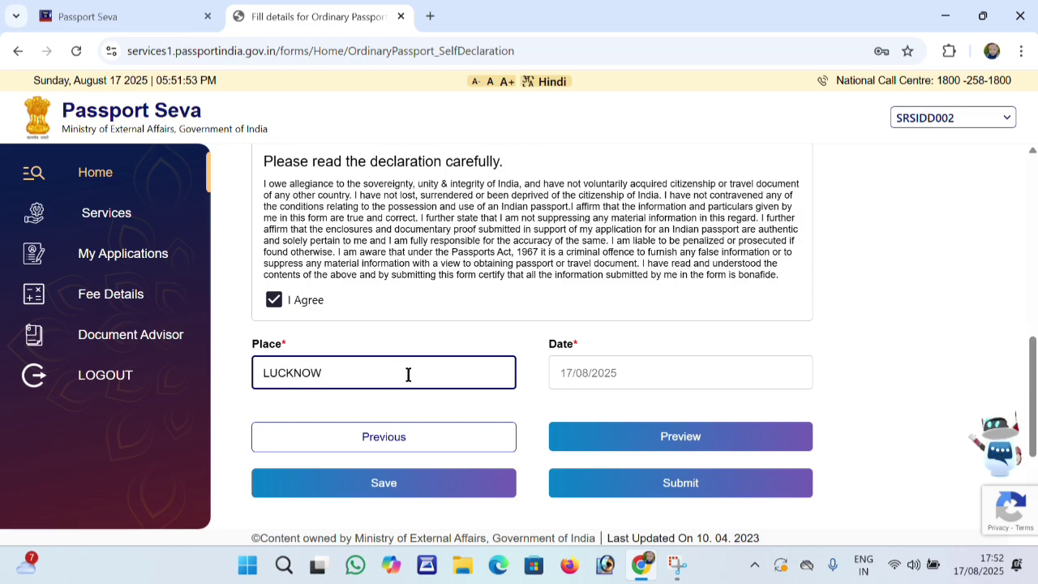
pyautogui.scroll(-1, 588, 388)
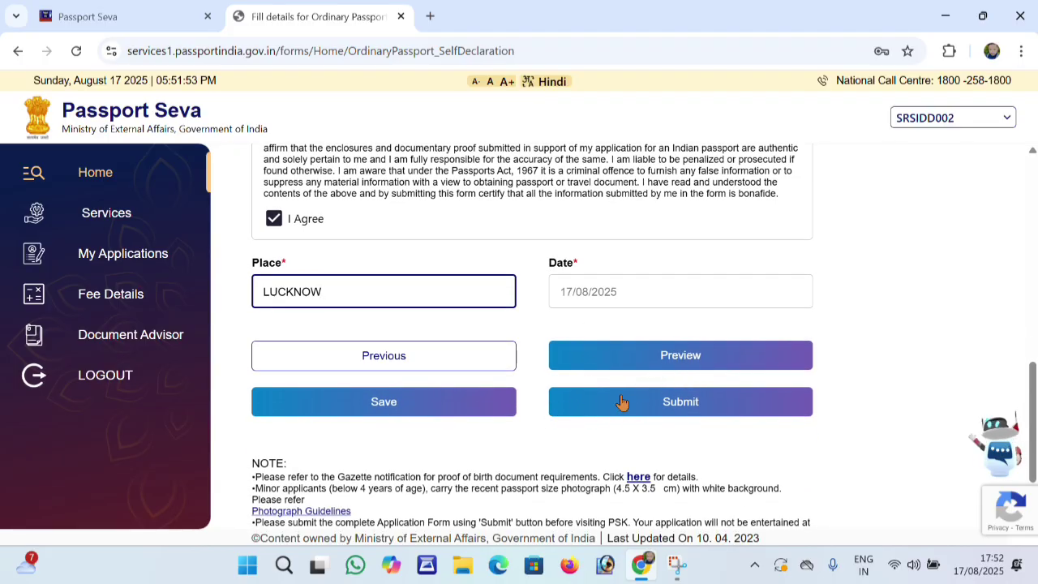
pyautogui.scroll(2, 622, 402)
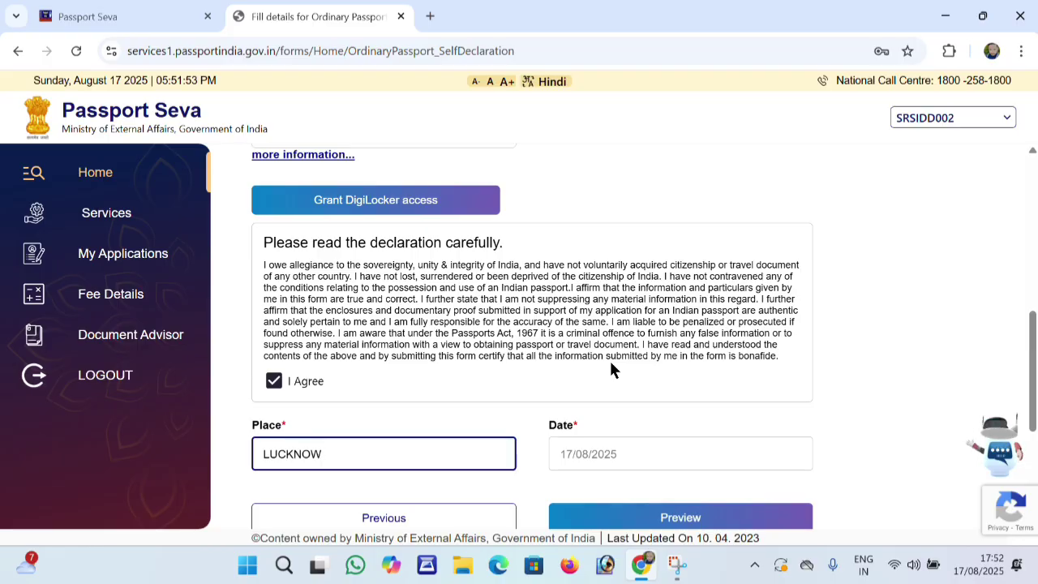
pyautogui.scroll(3, 609, 358)
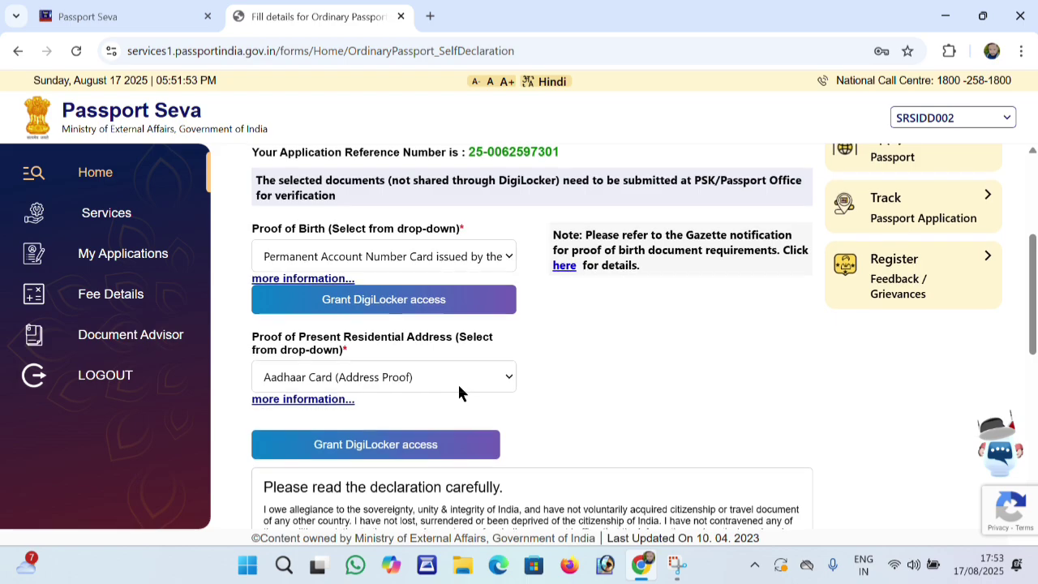
pyautogui.scroll(1, 457, 385)
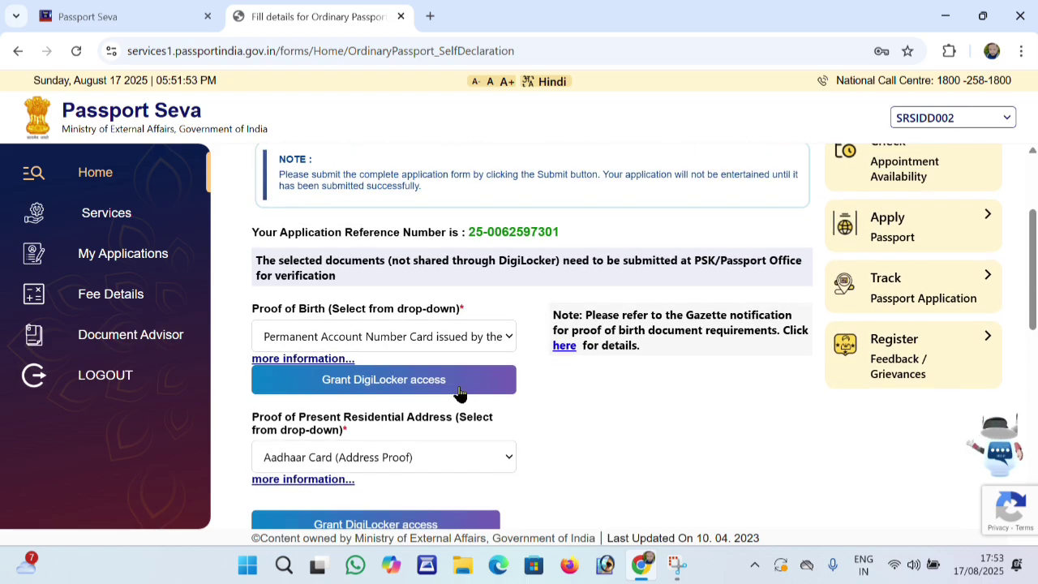
pyautogui.scroll(-5, 459, 392)
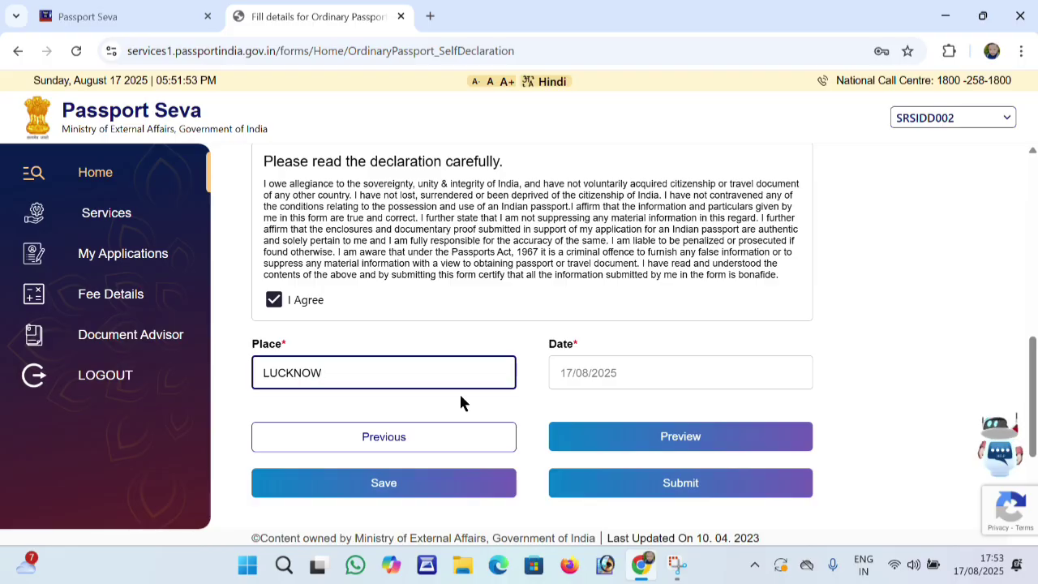
pyautogui.scroll(1, 460, 396)
pyautogui.scroll(4, 460, 397)
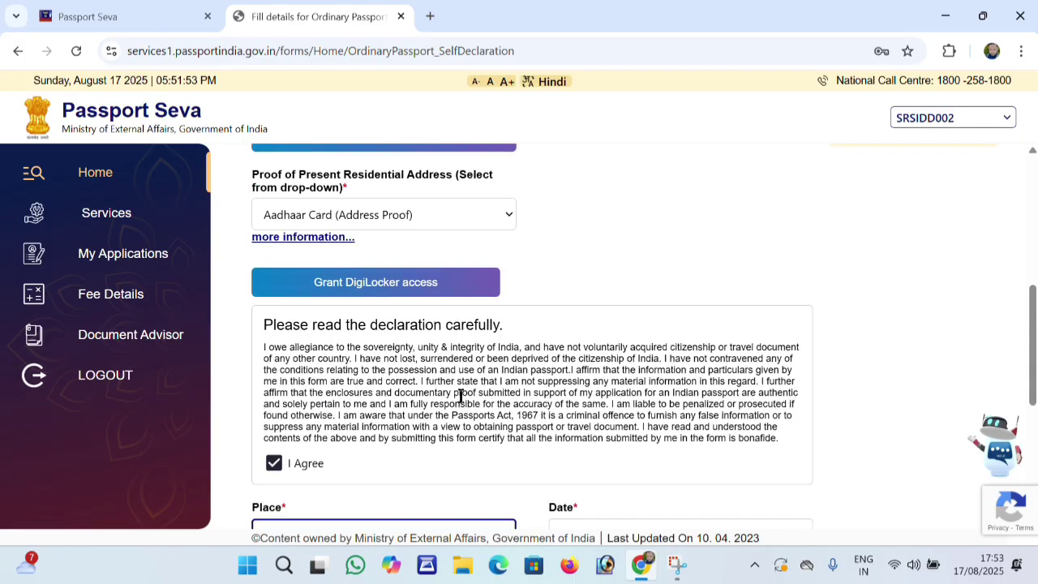